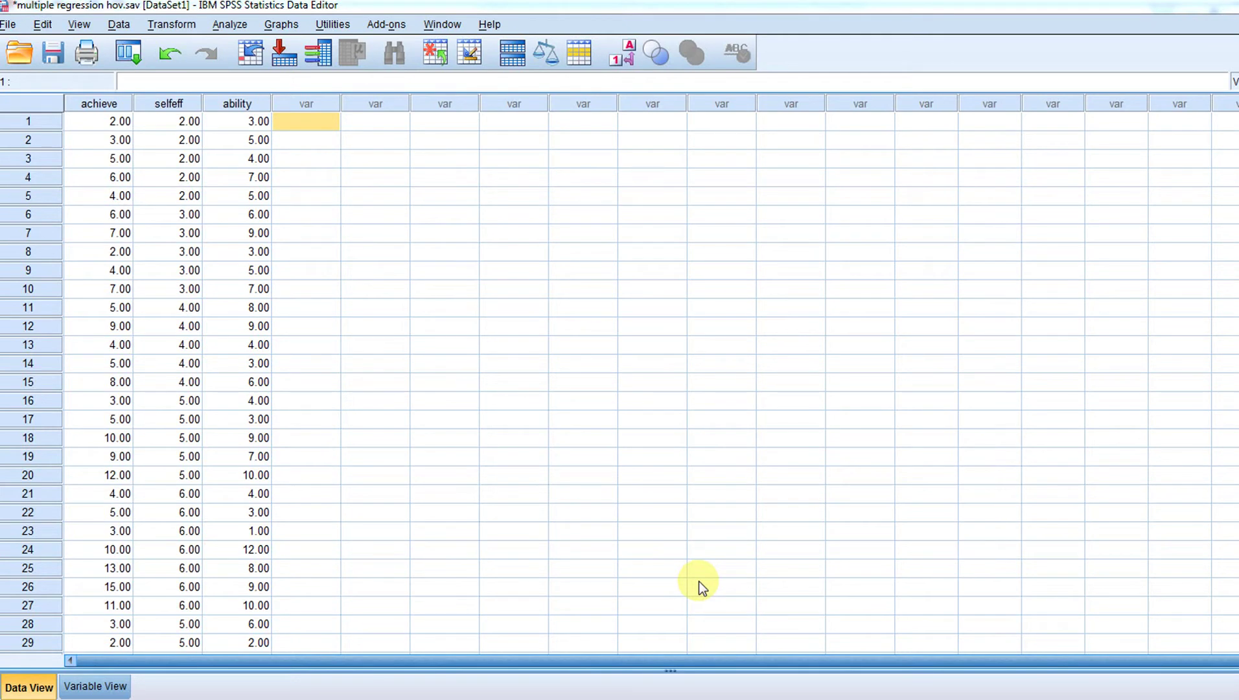
click(679, 696)
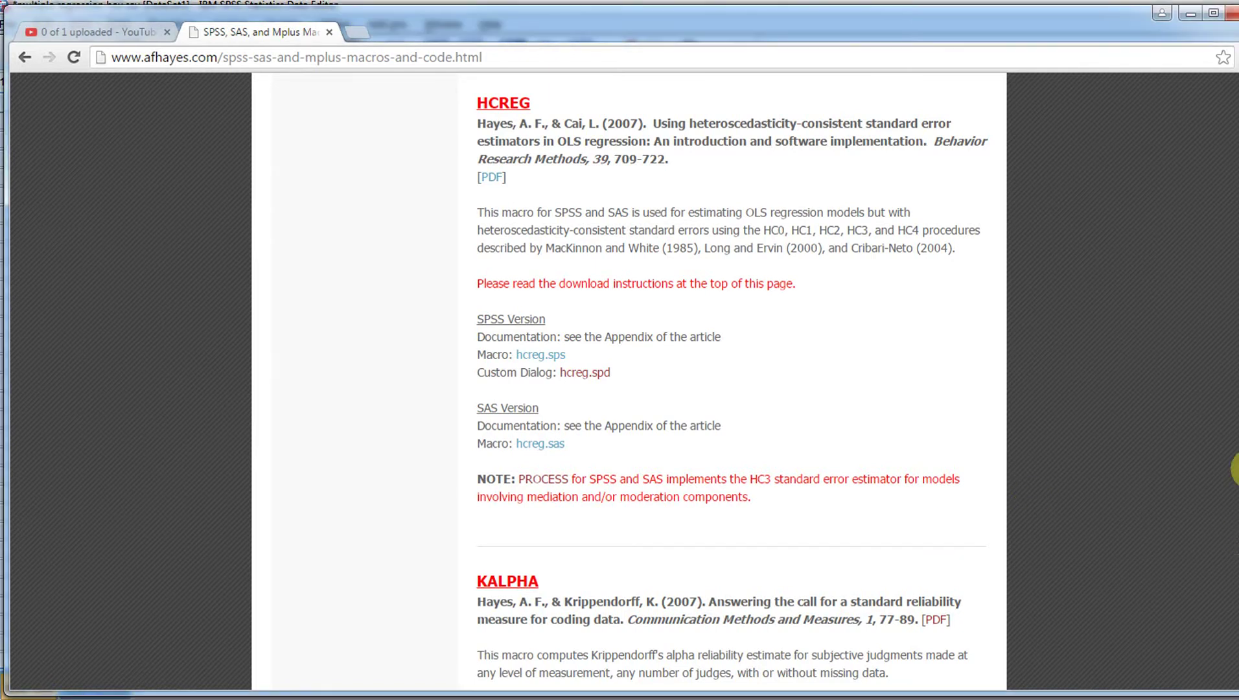
drag(1232, 470, 1234, 77)
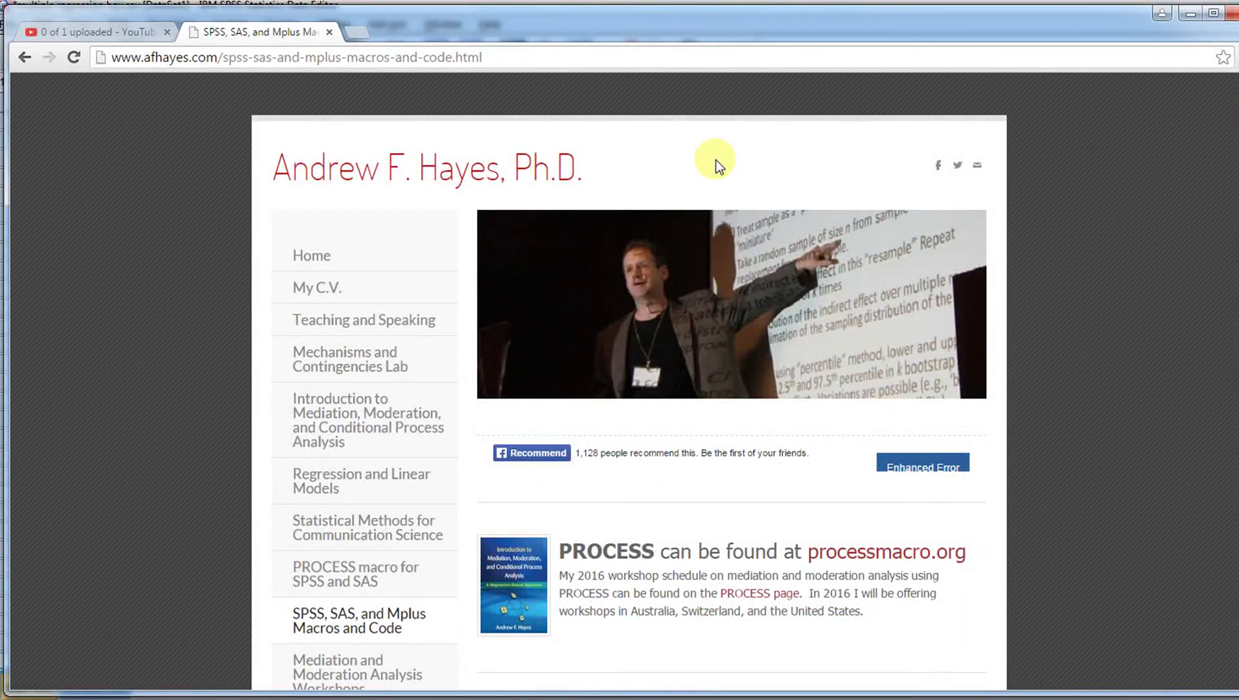
click(128, 56)
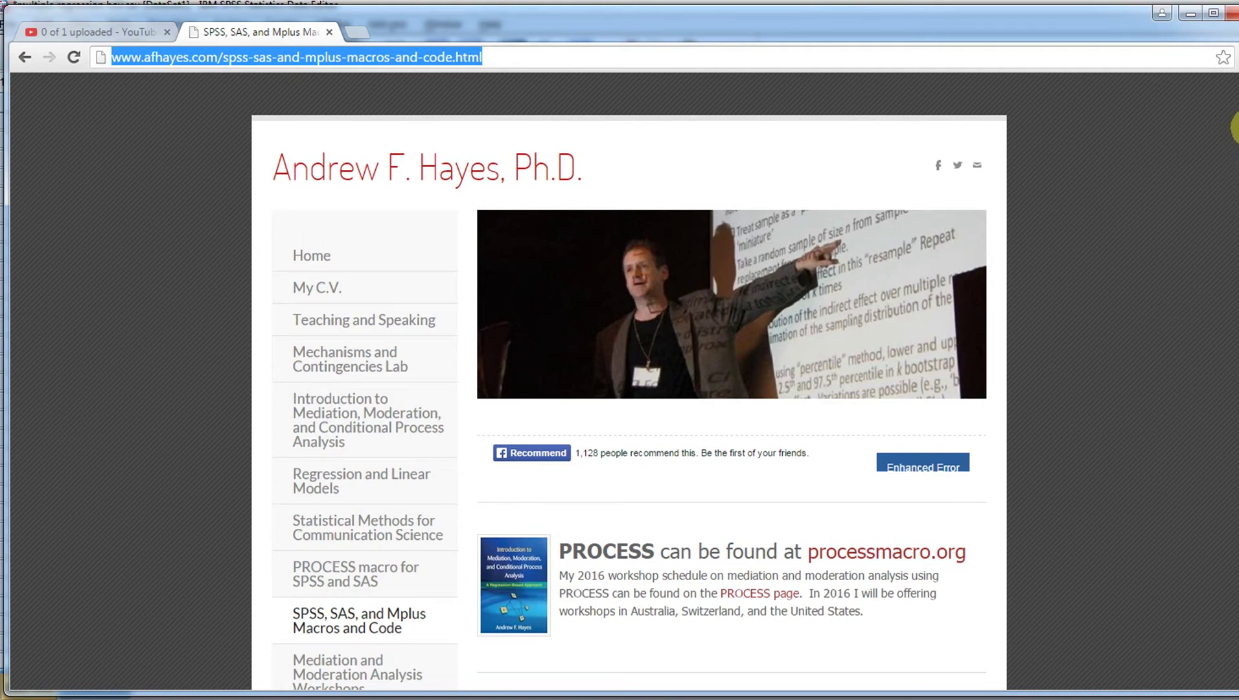
drag(1233, 142, 1235, 691)
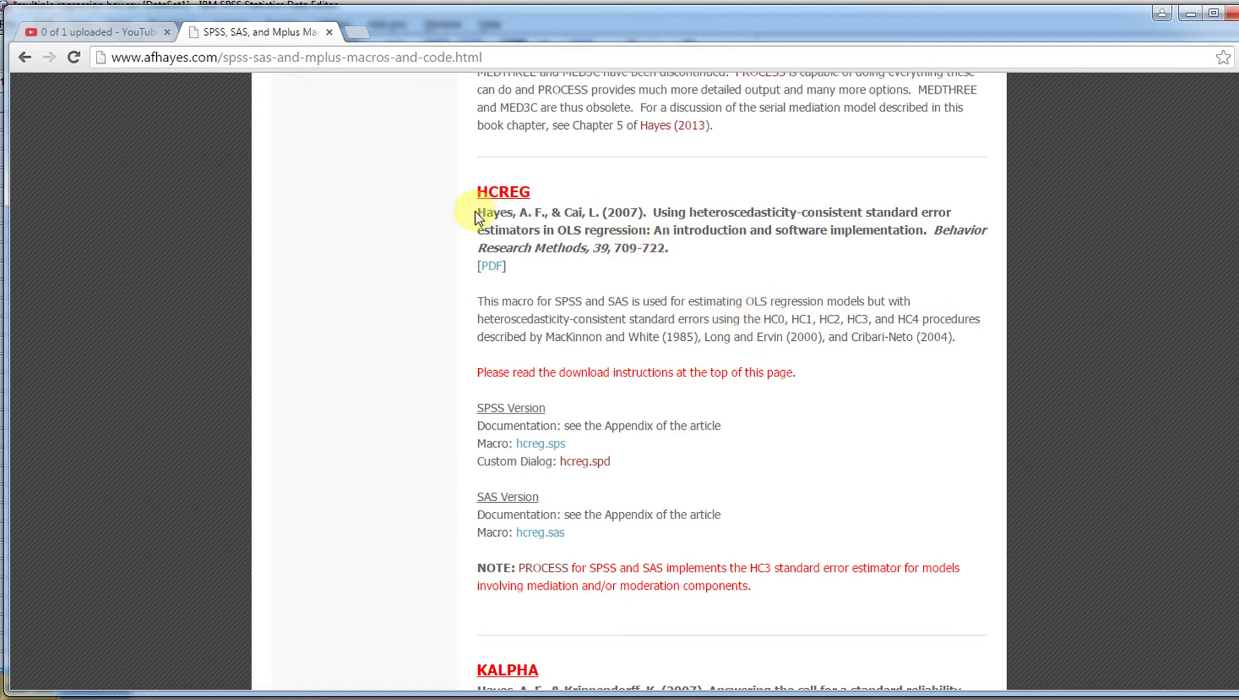
drag(477, 212, 689, 251)
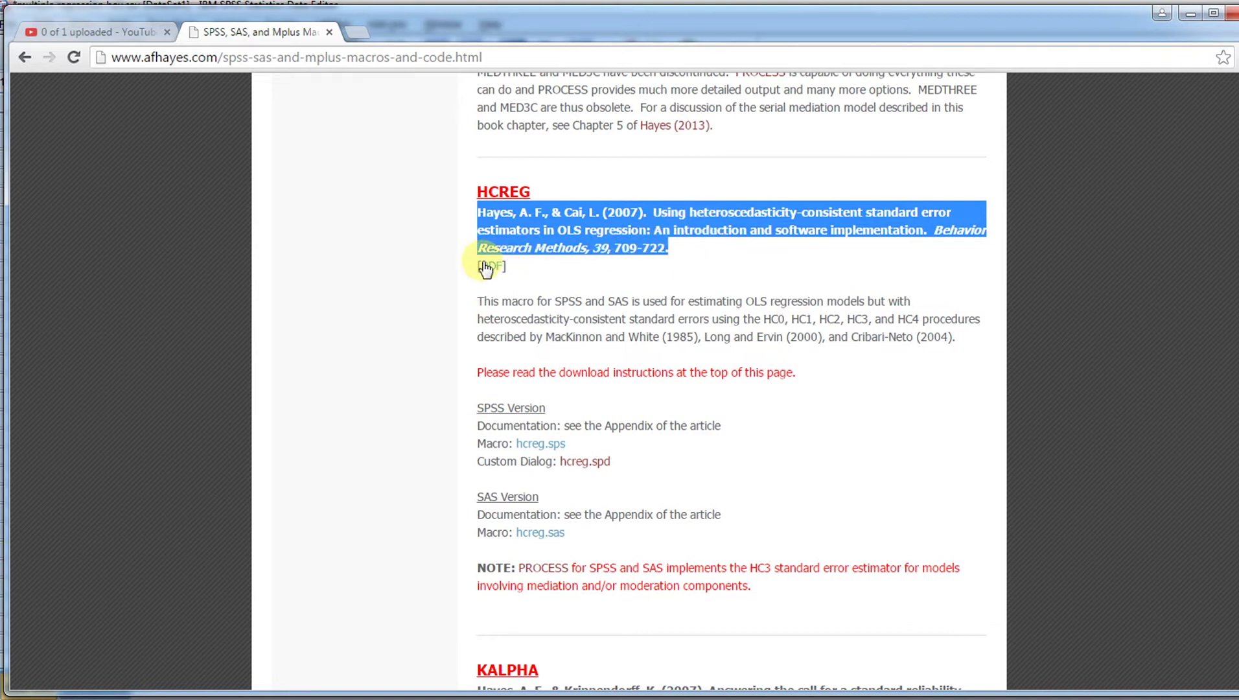
click(858, 344)
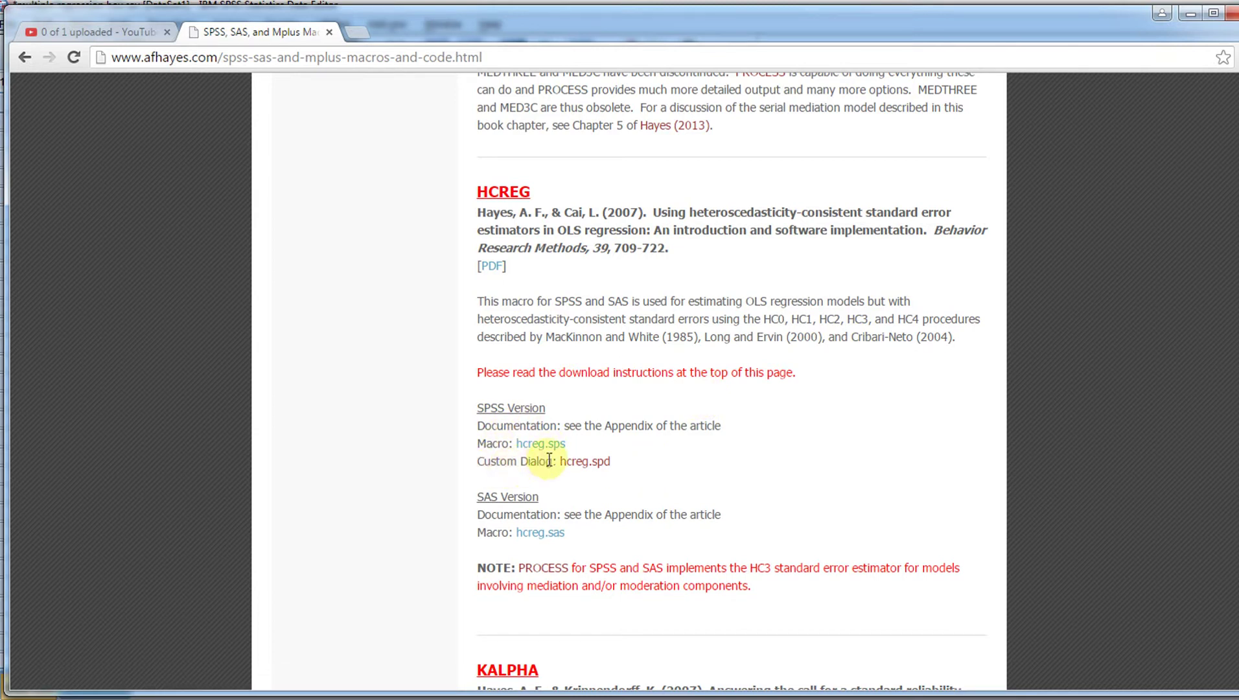
Download and try installing hcreg.spd, but cancel to keep the already-installed custom dialog
click(591, 462)
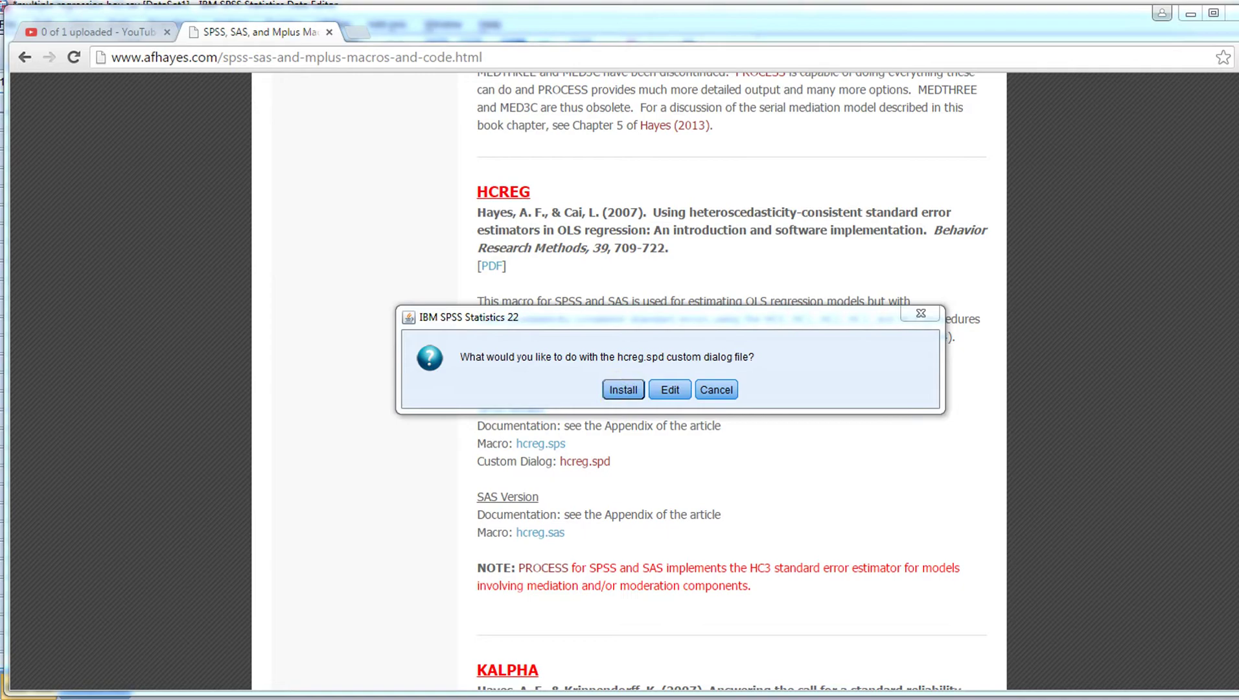
key(Return)
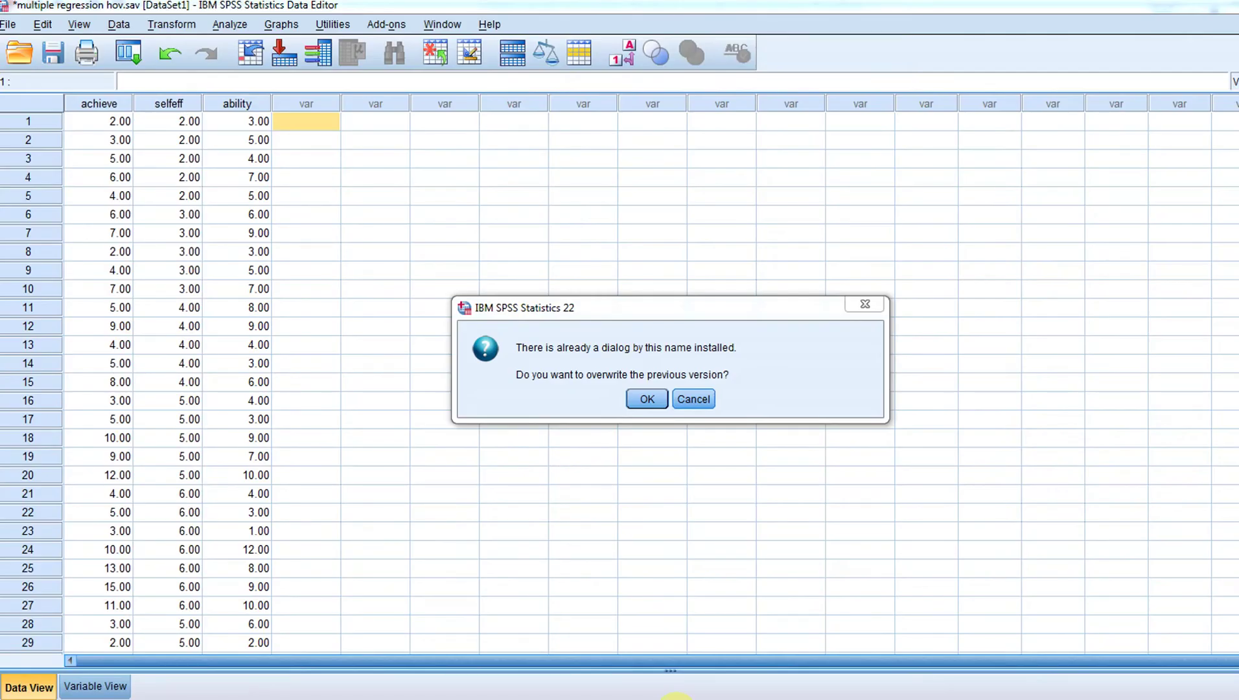
click(693, 399)
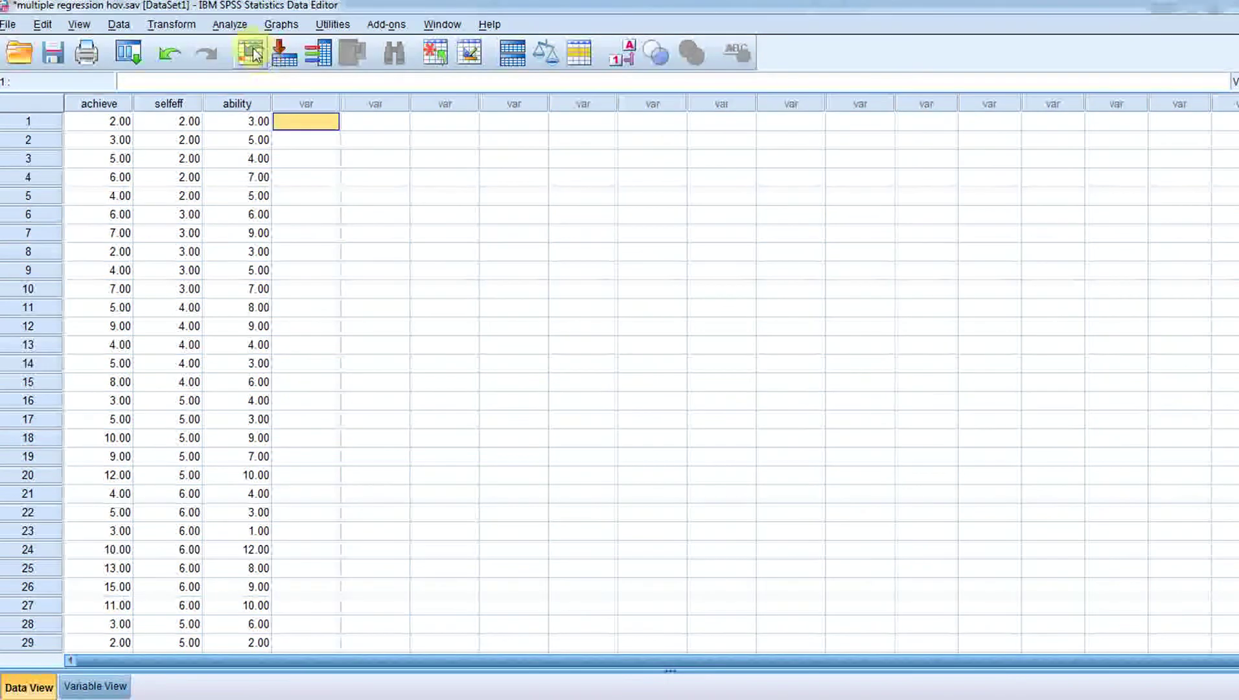
click(230, 24)
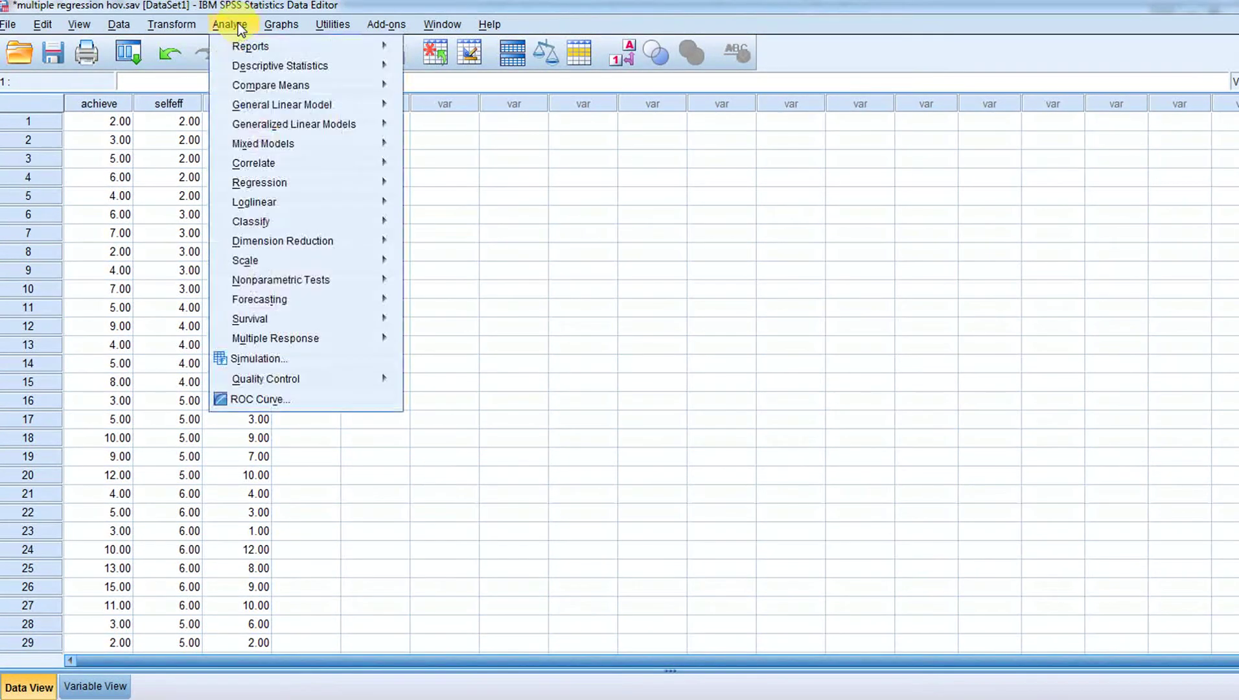
mouse_move(346, 187)
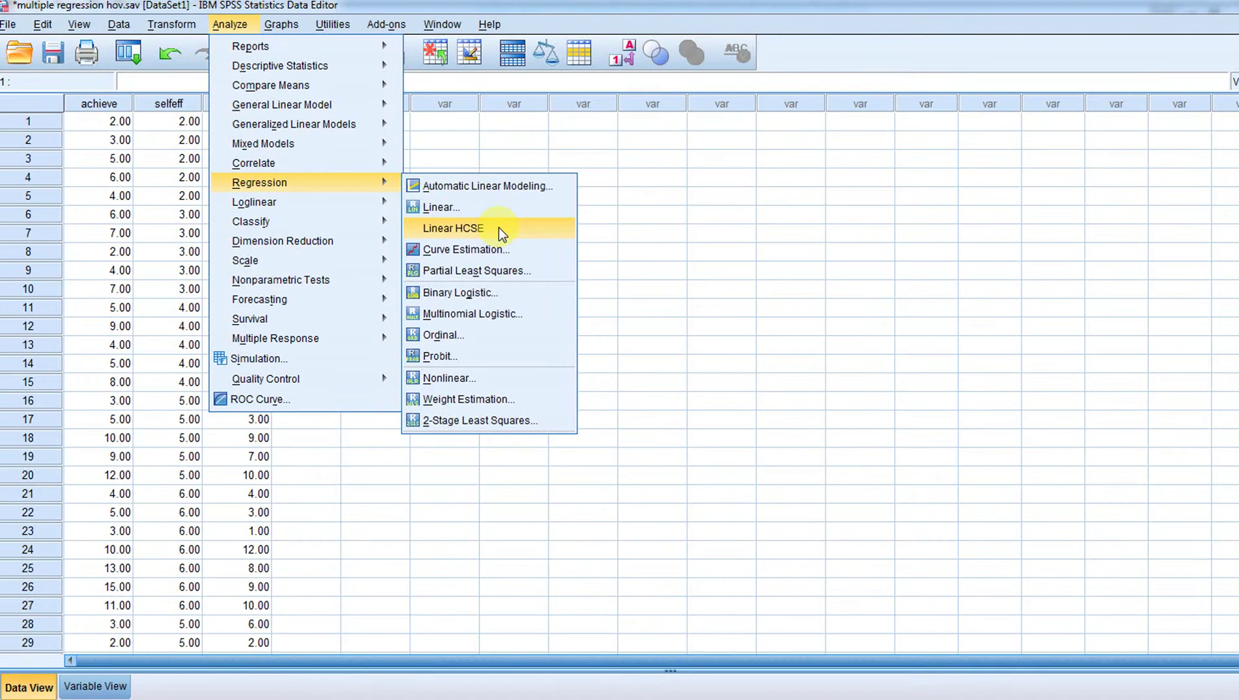
click(696, 230)
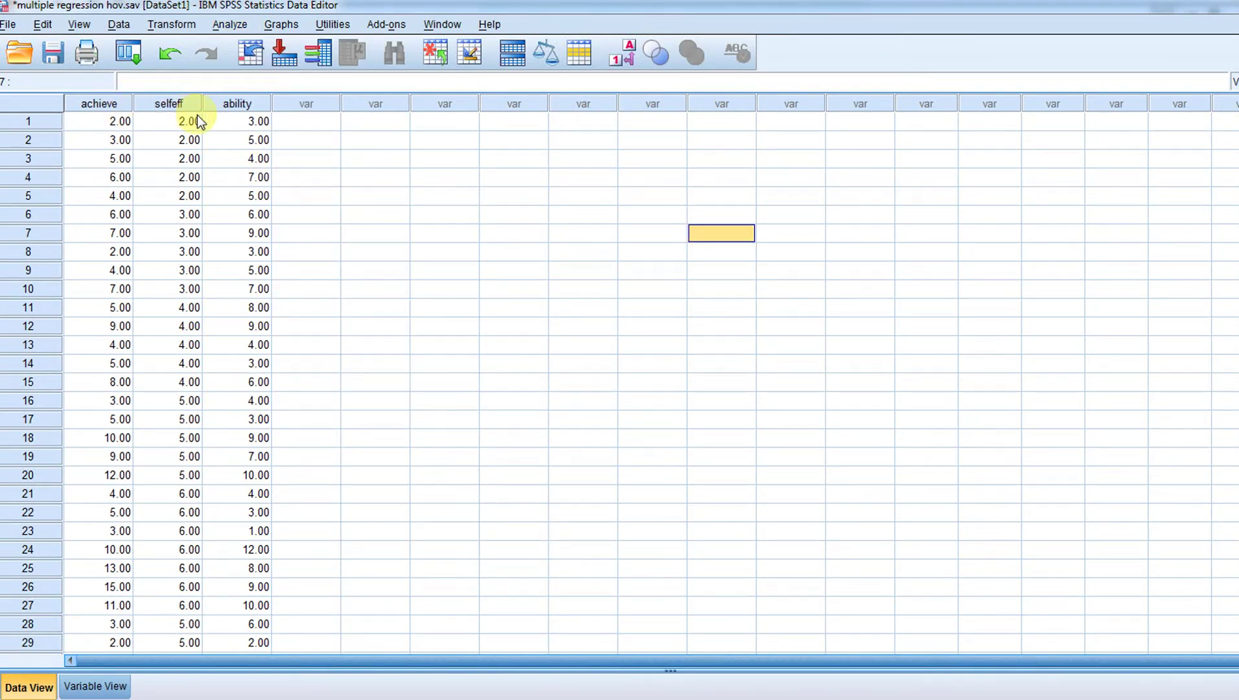
click(161, 104)
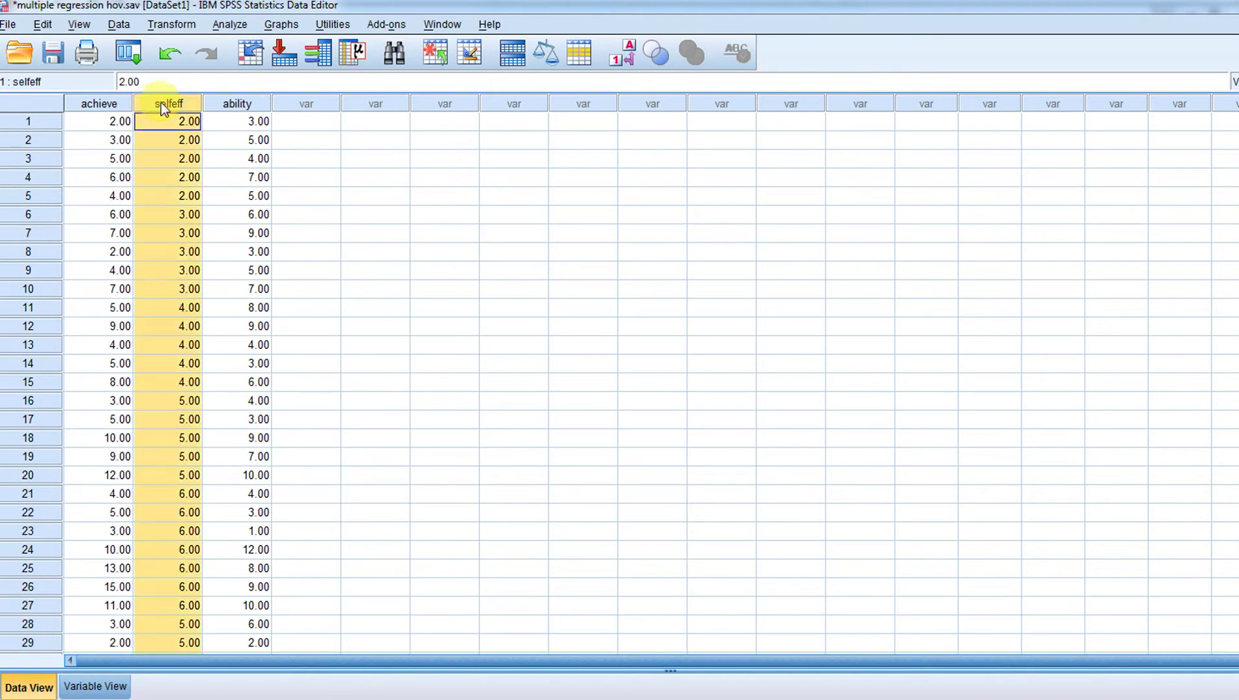
click(234, 104)
click(100, 106)
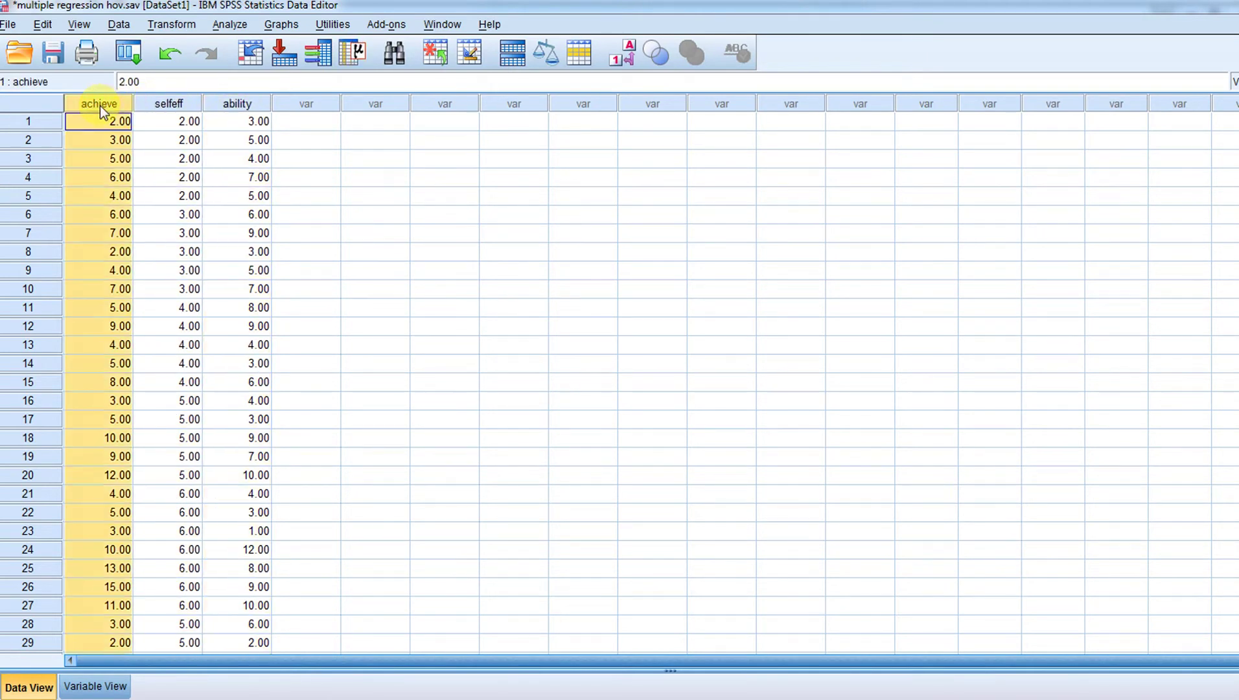
click(364, 184)
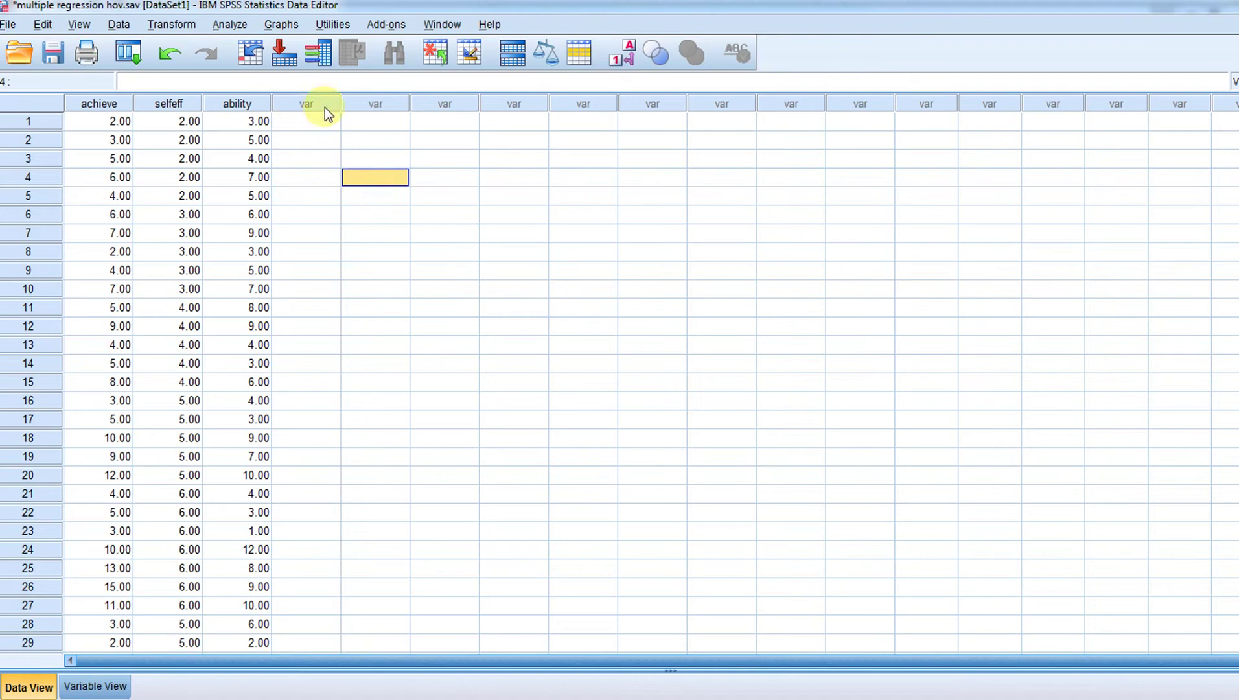
Run a Linear regression with achieve as dependent and selfeff and ability as independents
click(231, 22)
mouse_move(340, 188)
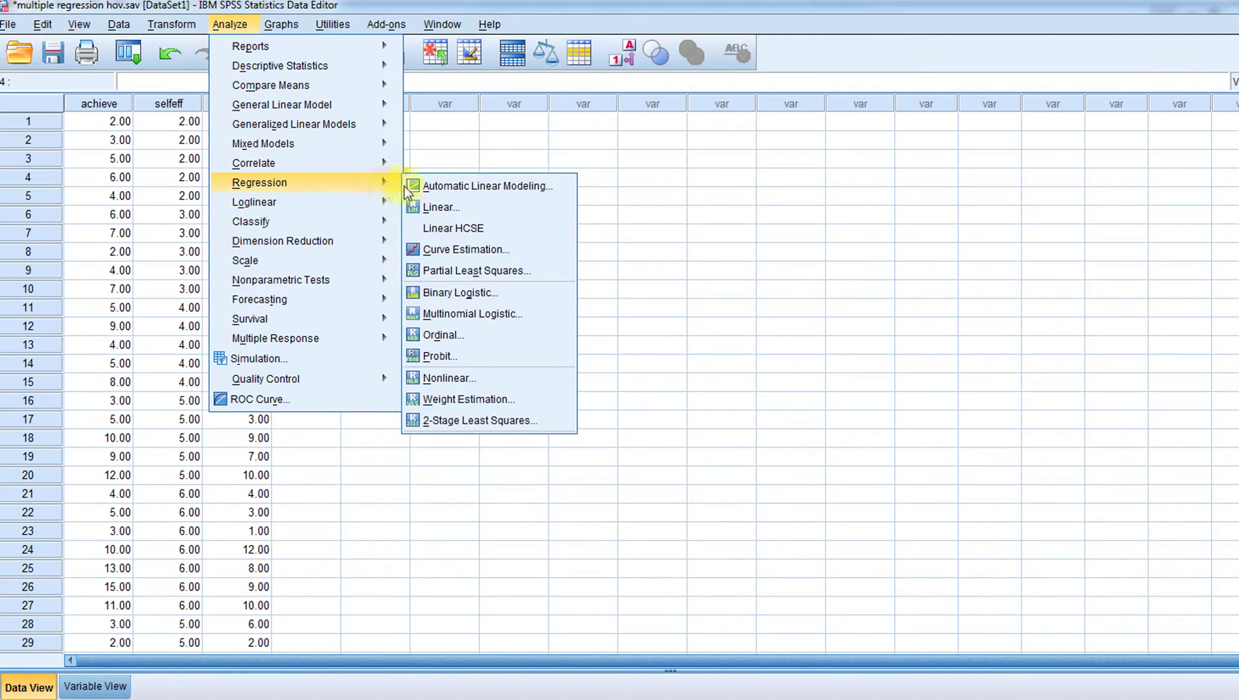
click(438, 211)
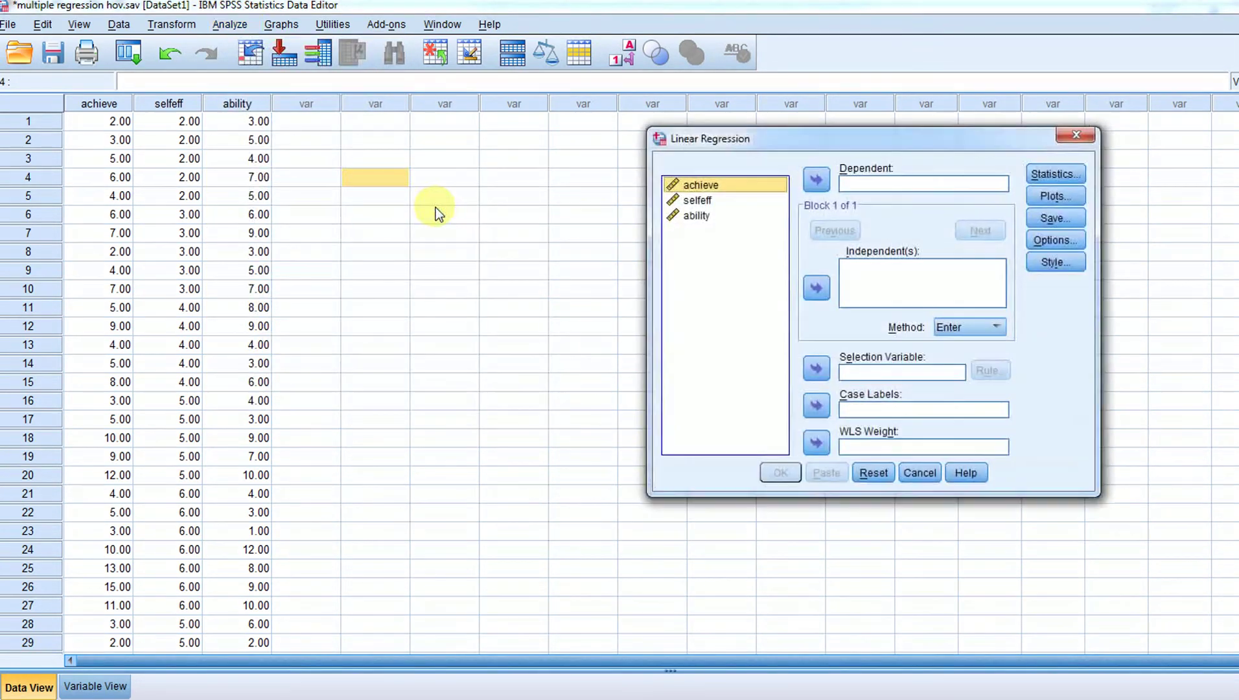
click(817, 180)
click(700, 185)
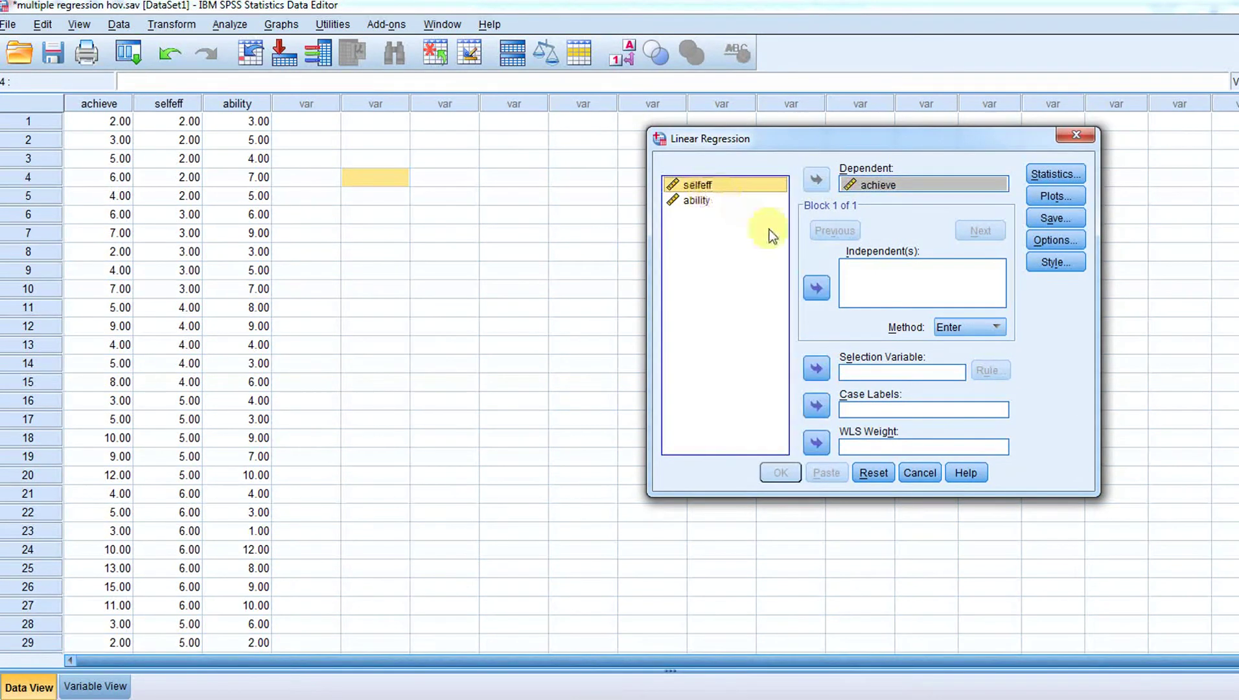
click(816, 287)
click(707, 204)
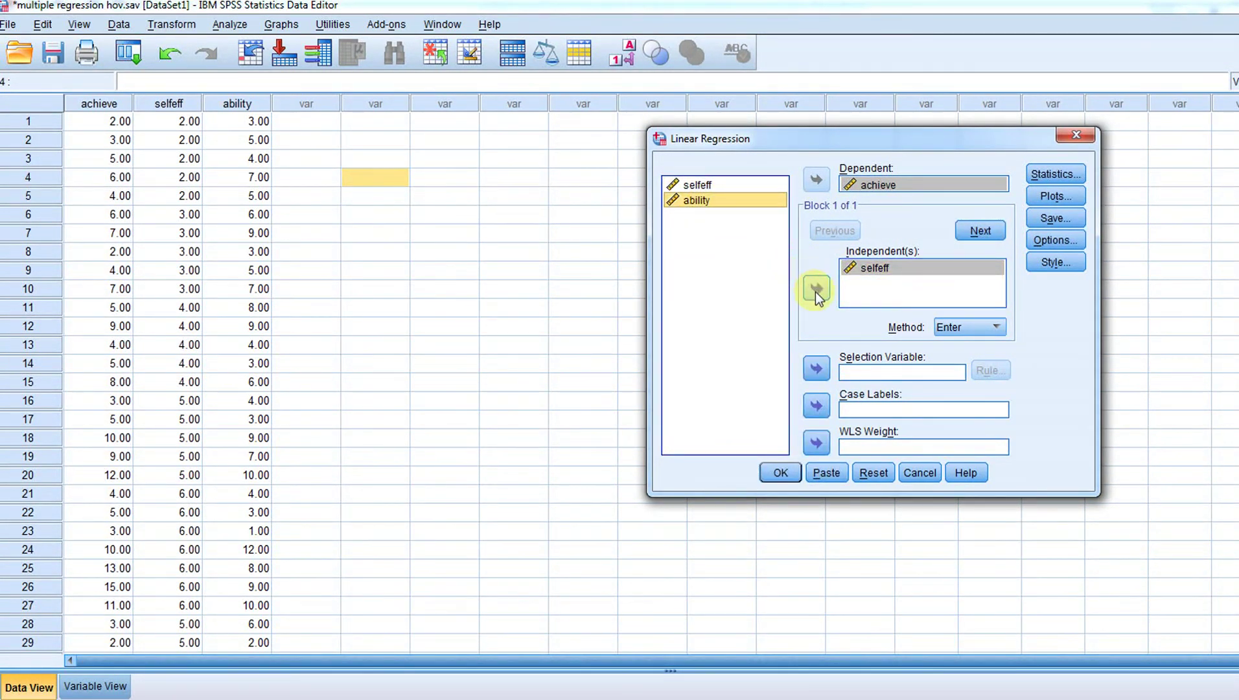
click(816, 290)
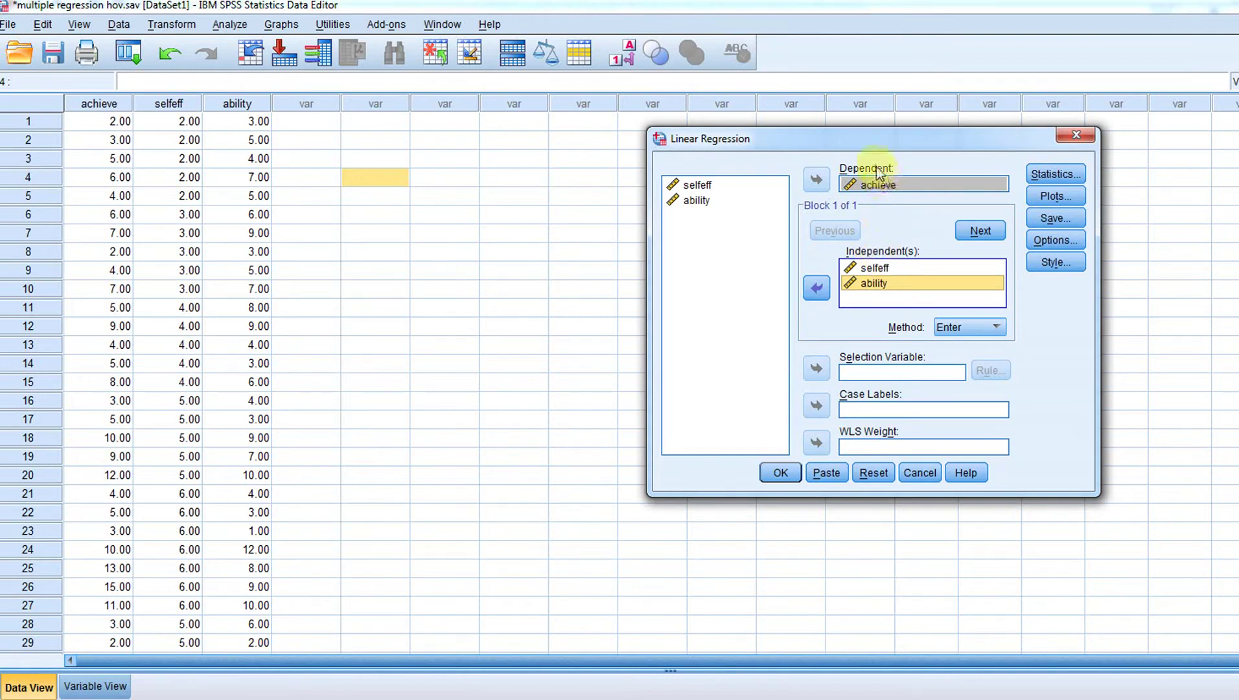
click(784, 473)
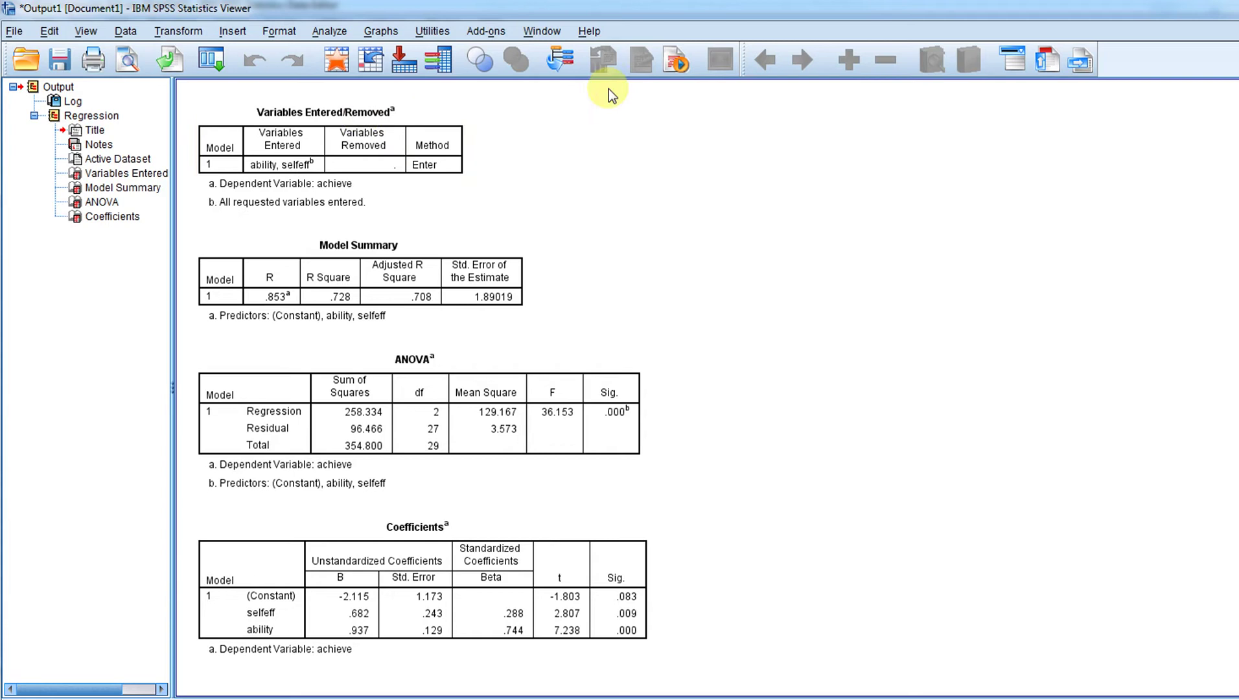
Review the OLS output (R² .728, F 36.153) and bring up the Analyze > Regression menu
click(328, 33)
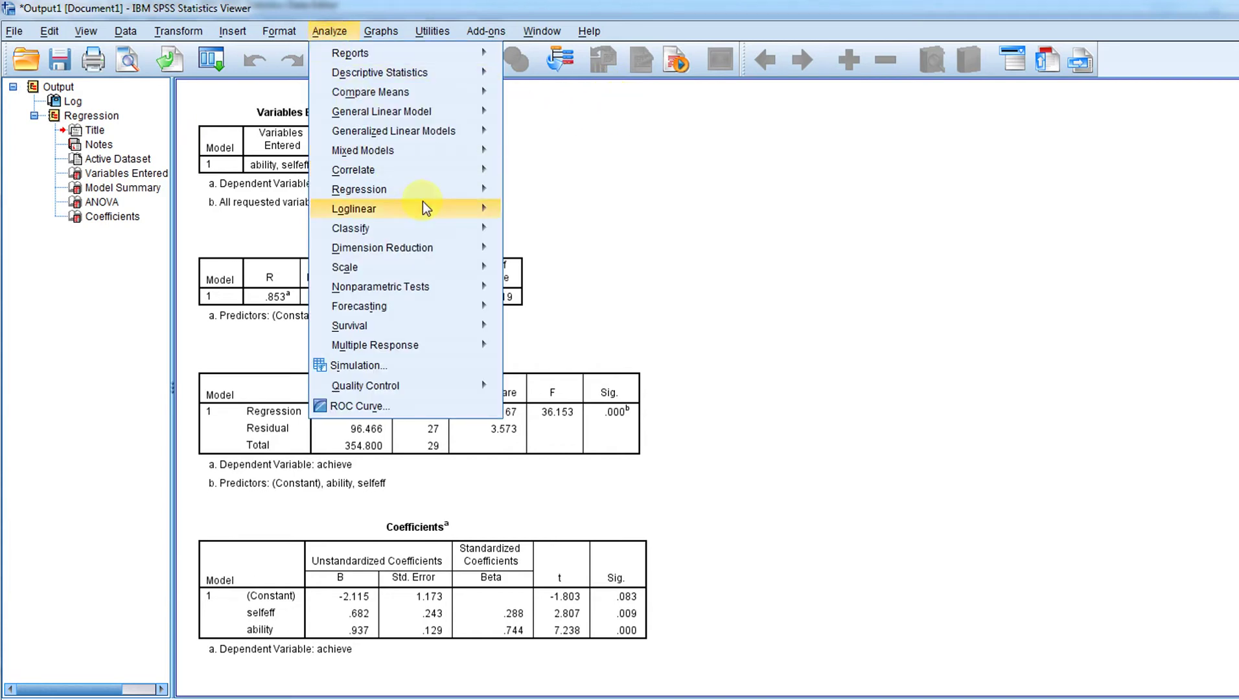
mouse_move(470, 193)
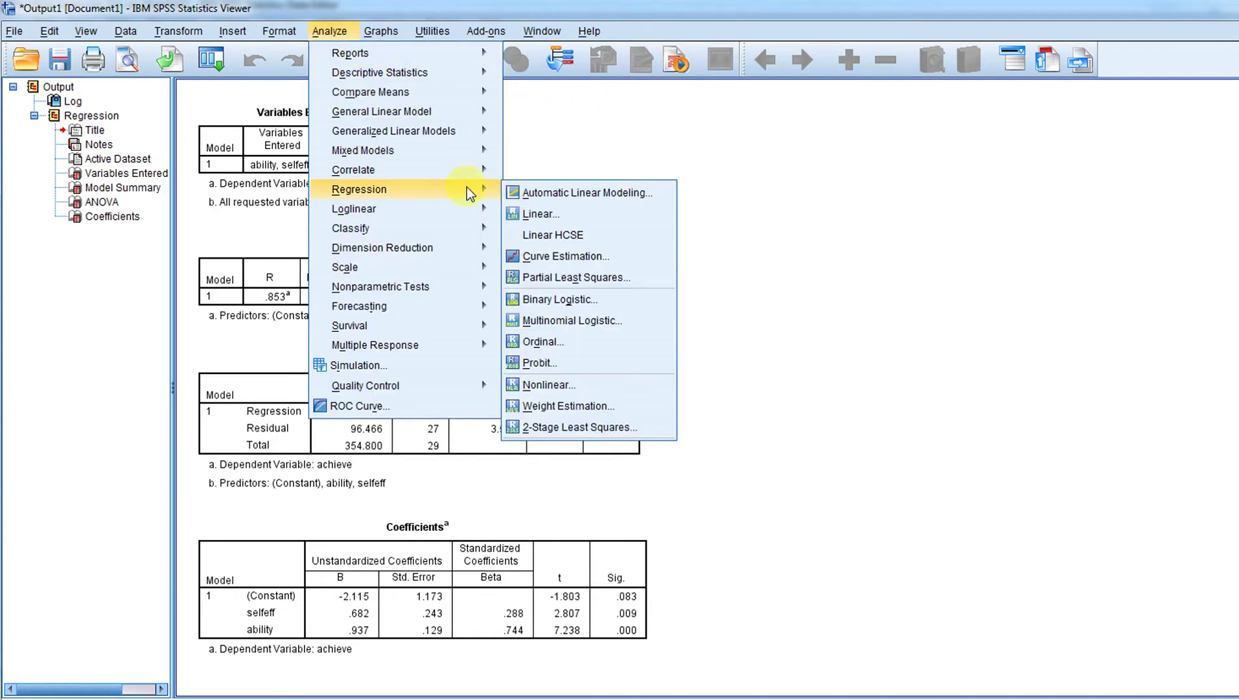
In Linear HCSE, make achieve the dependent variable and selfeff and ability the predictors
click(588, 238)
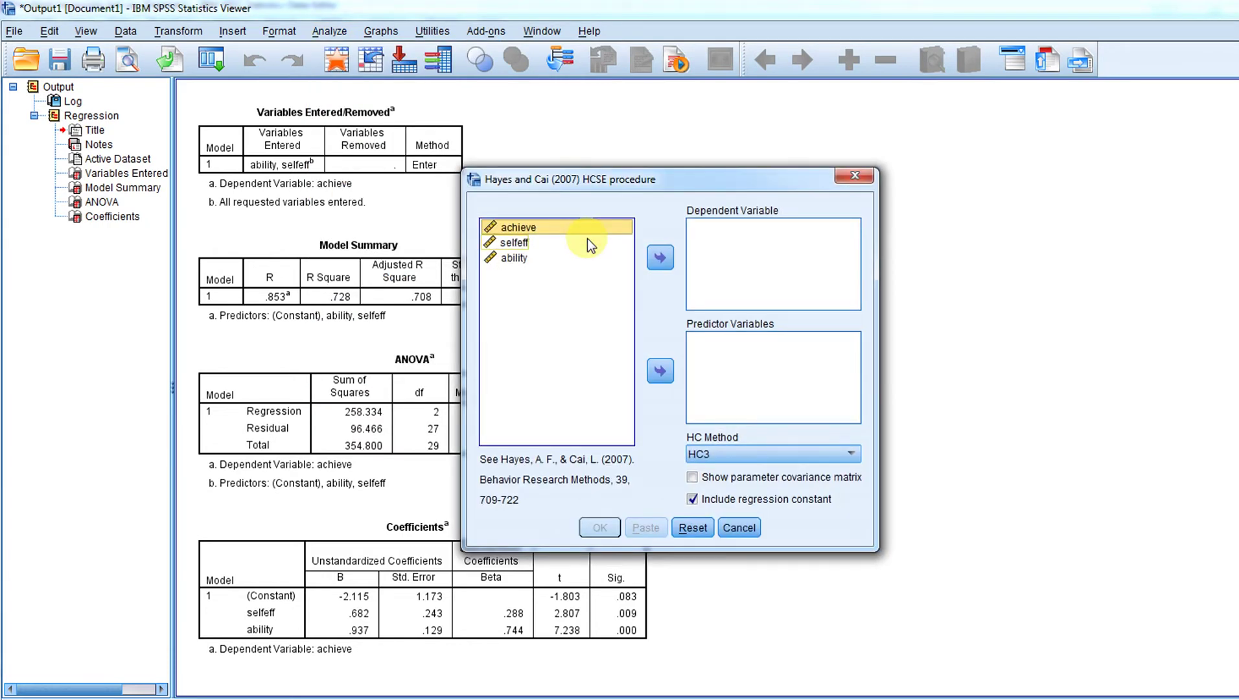
click(542, 226)
click(659, 258)
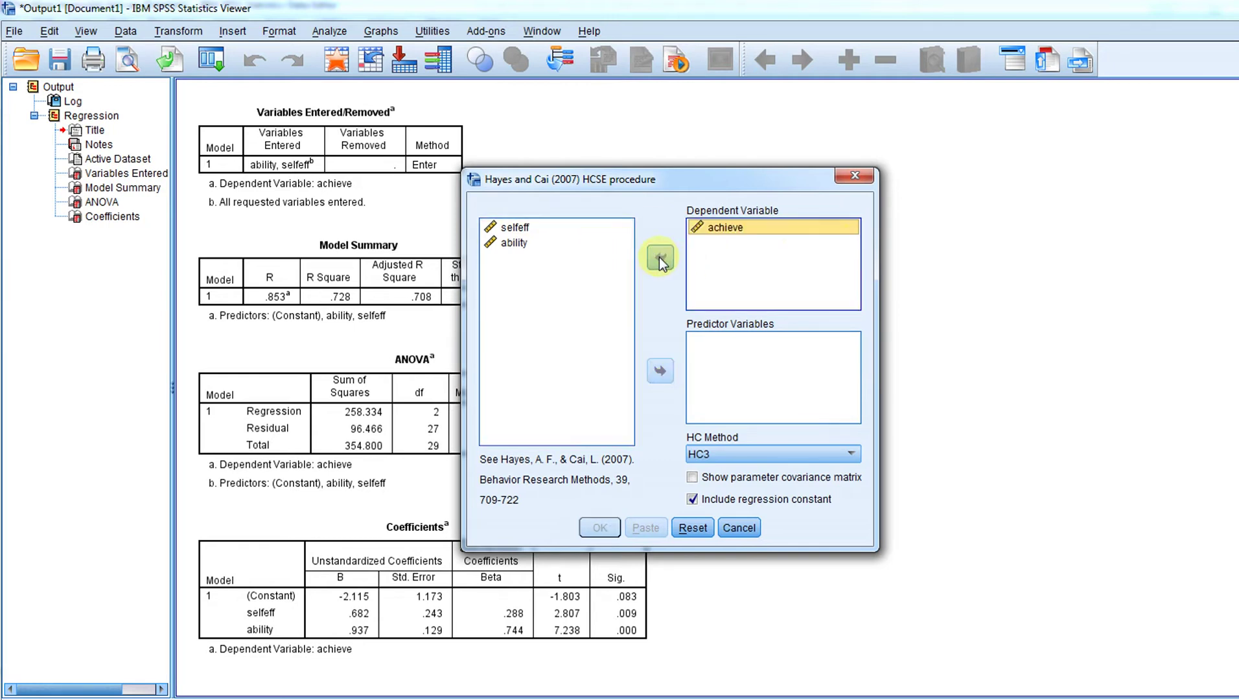
click(509, 227)
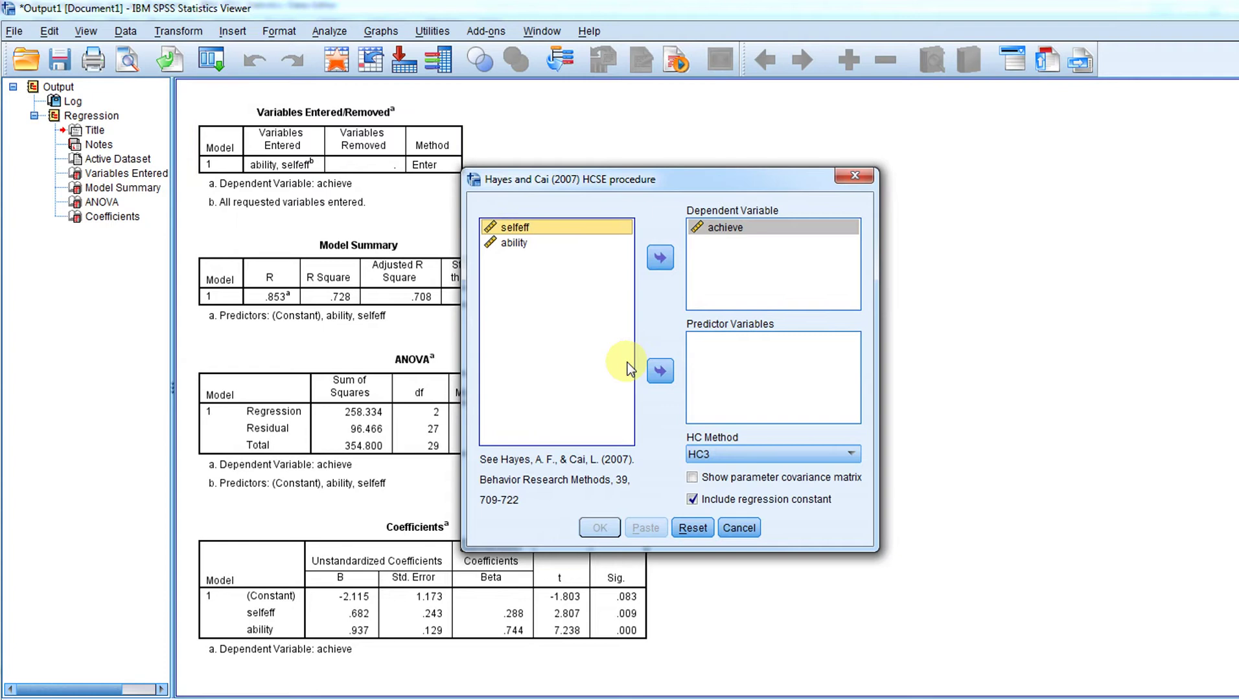
click(660, 370)
click(510, 234)
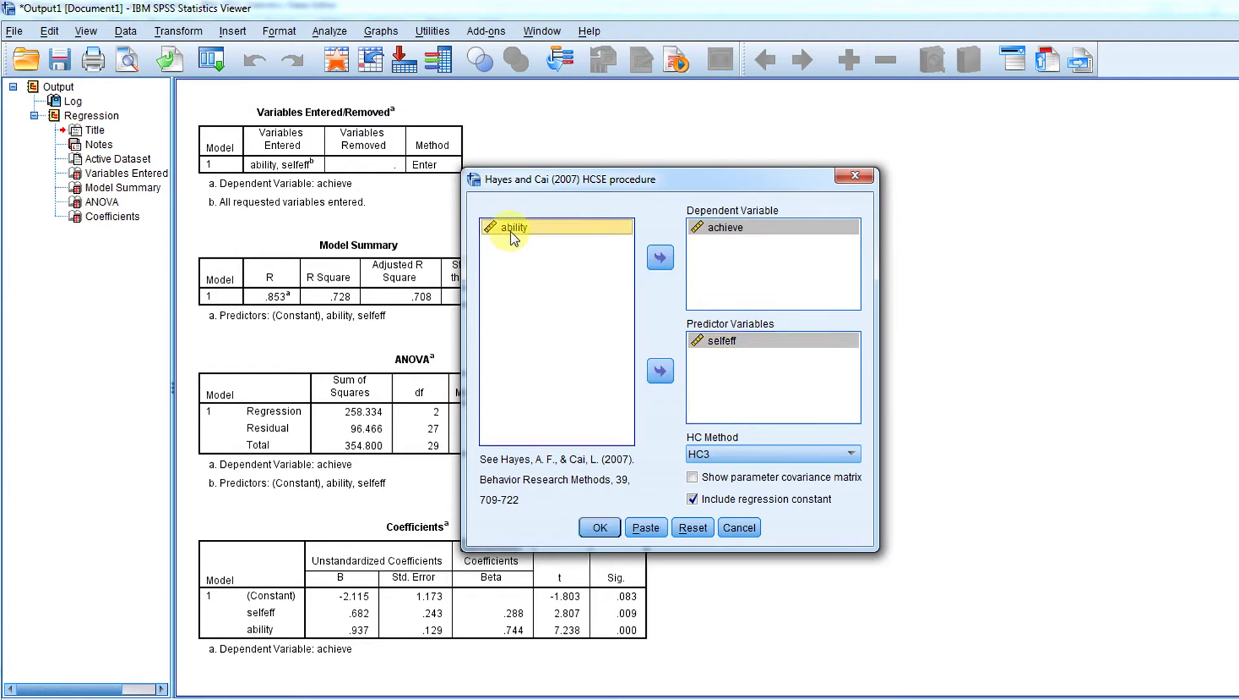
click(660, 370)
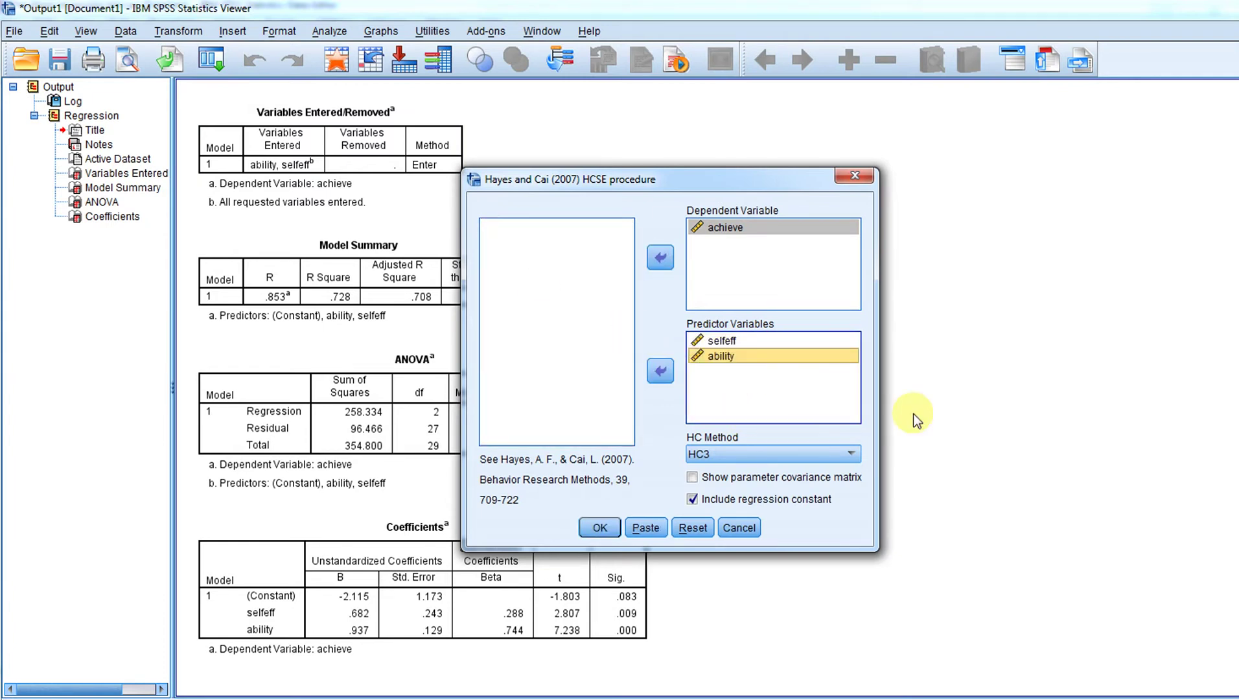
Keep HC3 as the HC method in the HCSE dialog
click(674, 697)
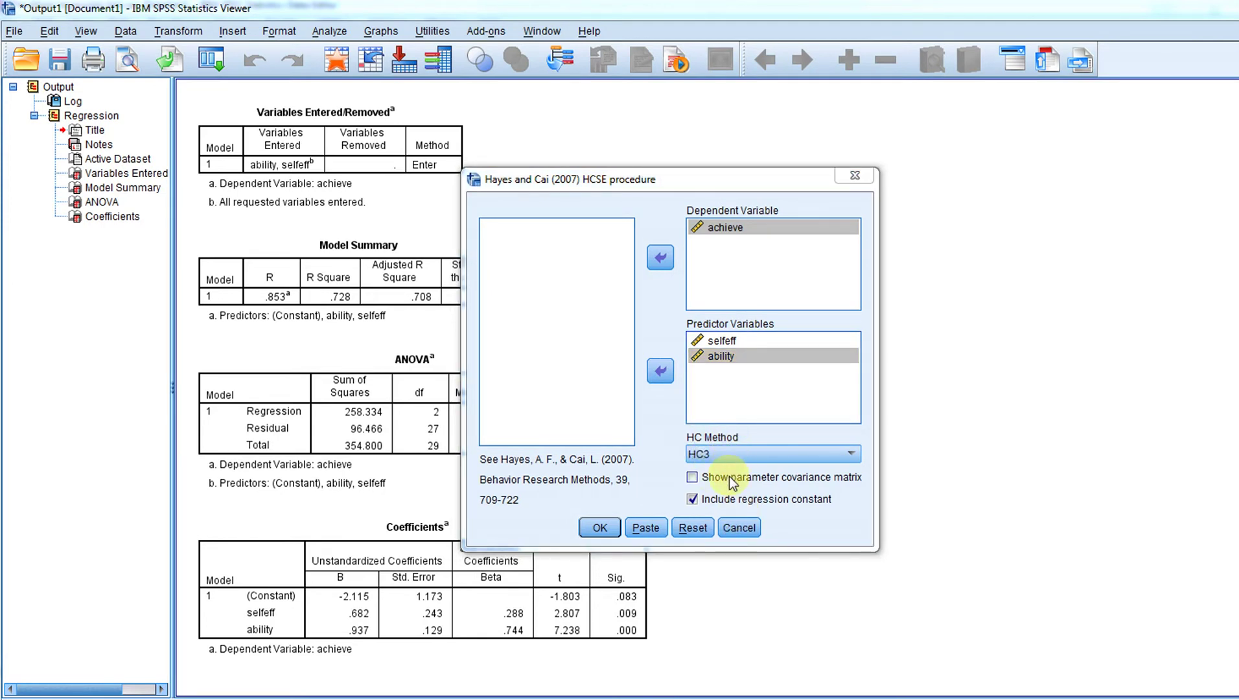
click(852, 453)
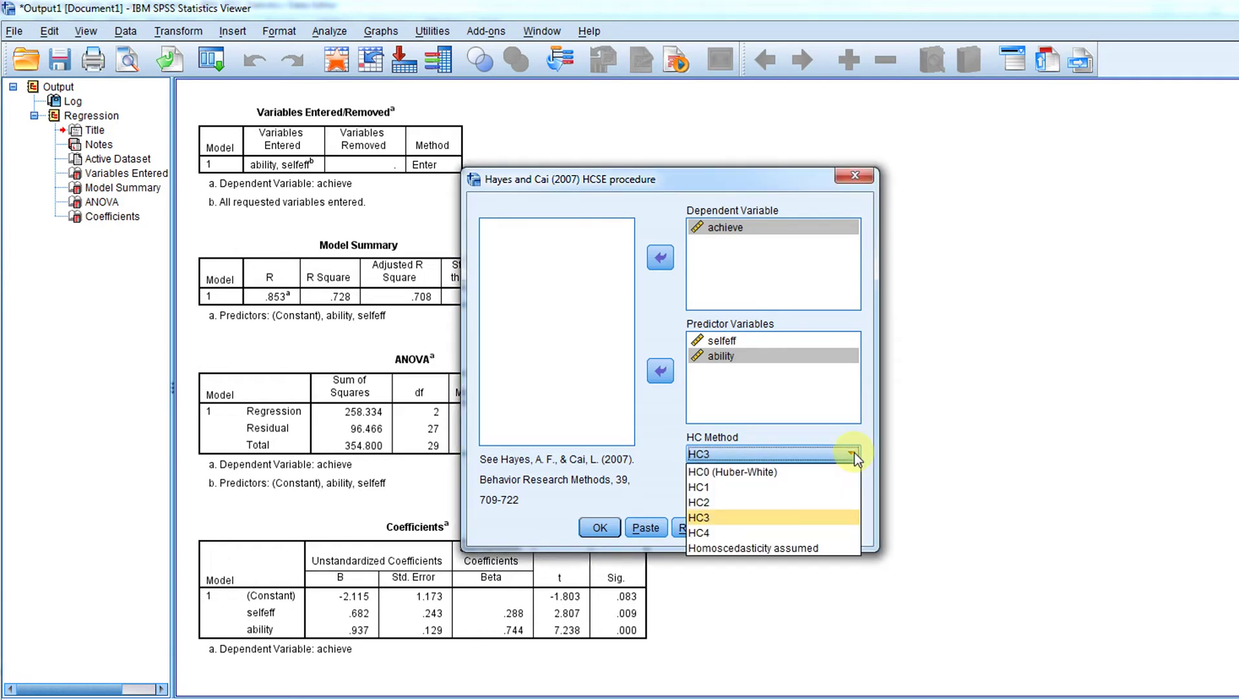
click(872, 445)
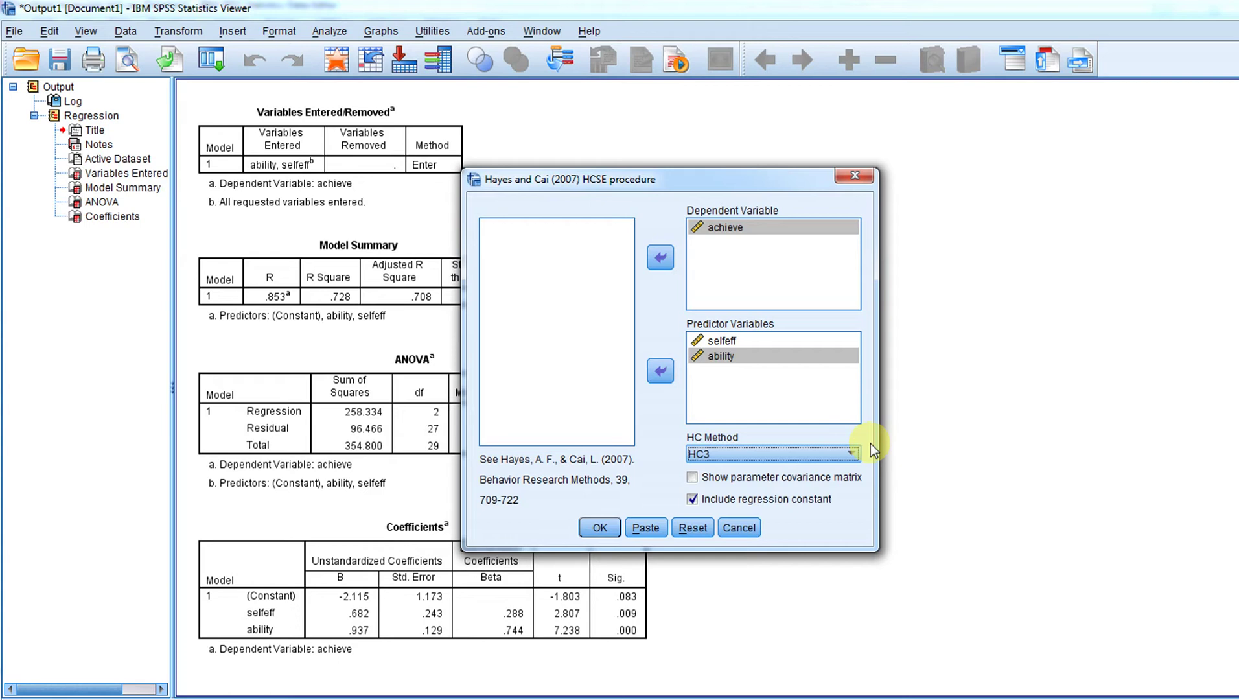
click(852, 455)
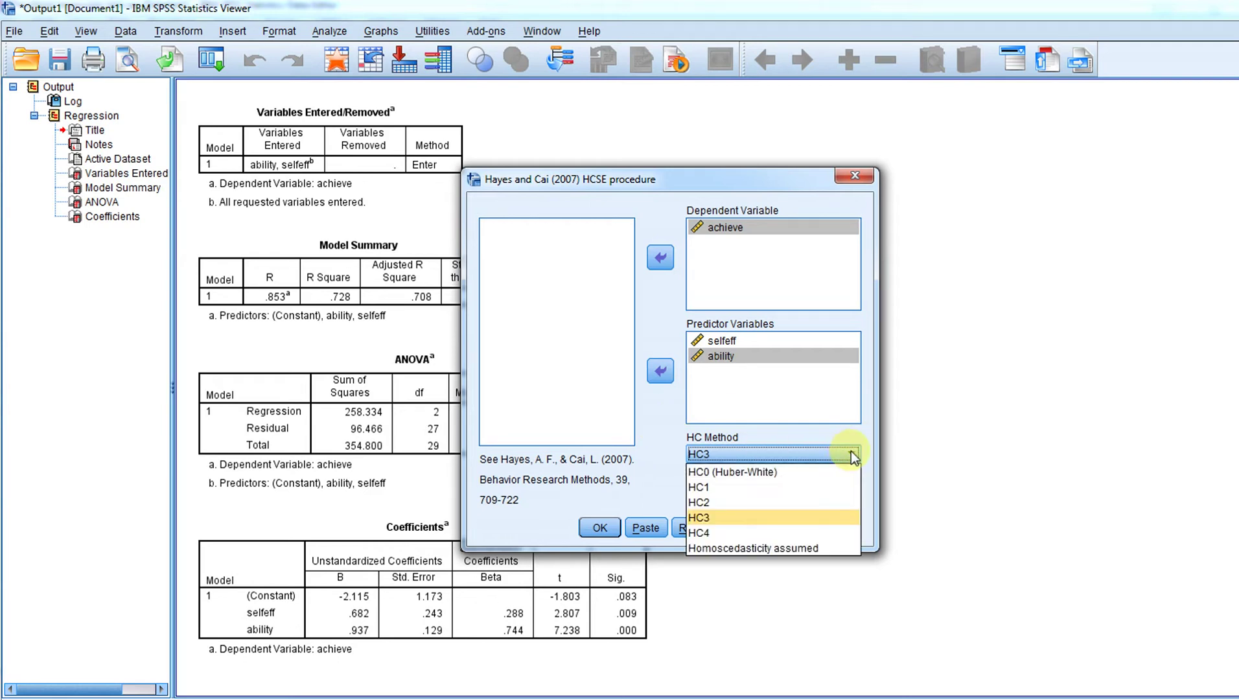
click(756, 521)
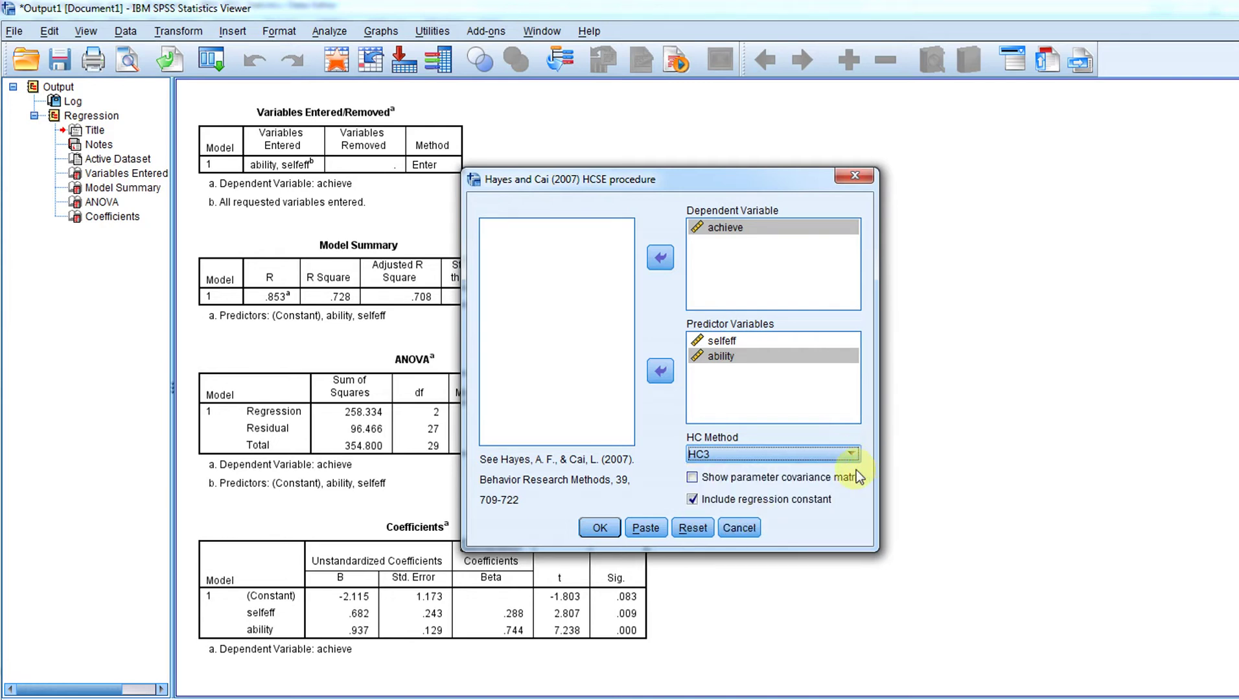
Run the HC3 regression and delete the logged MATRIX syntax from the Viewer
click(596, 530)
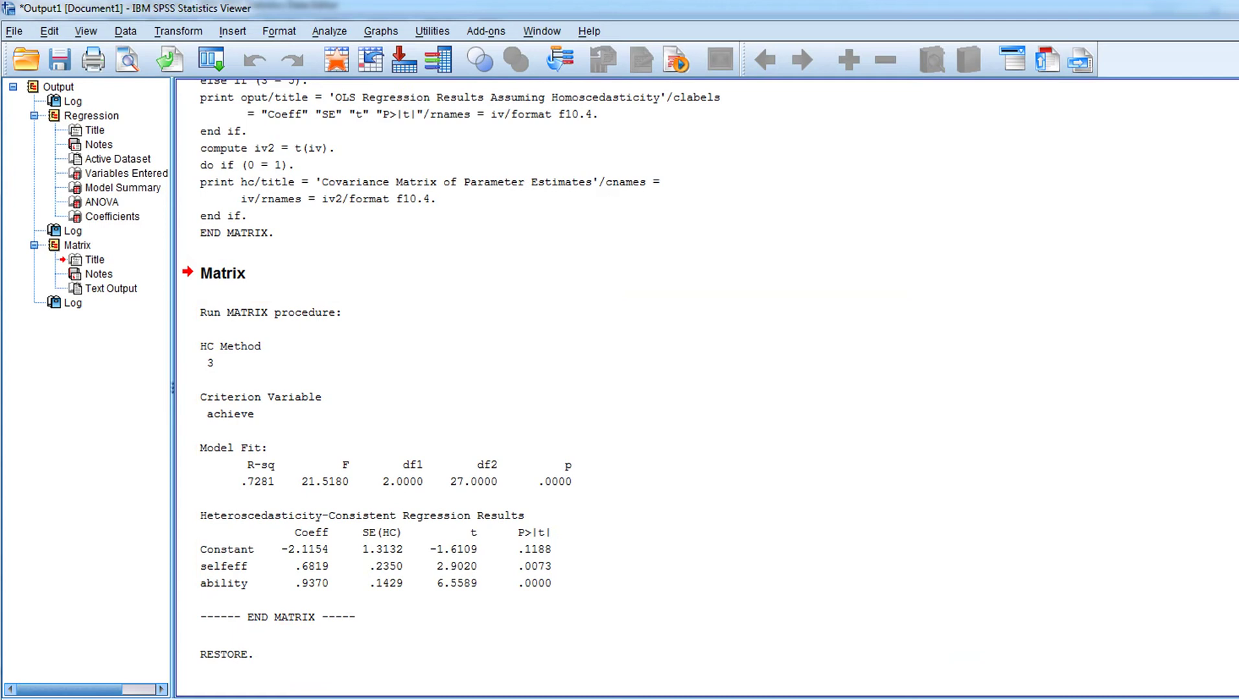
scroll(448, 381, up, 9)
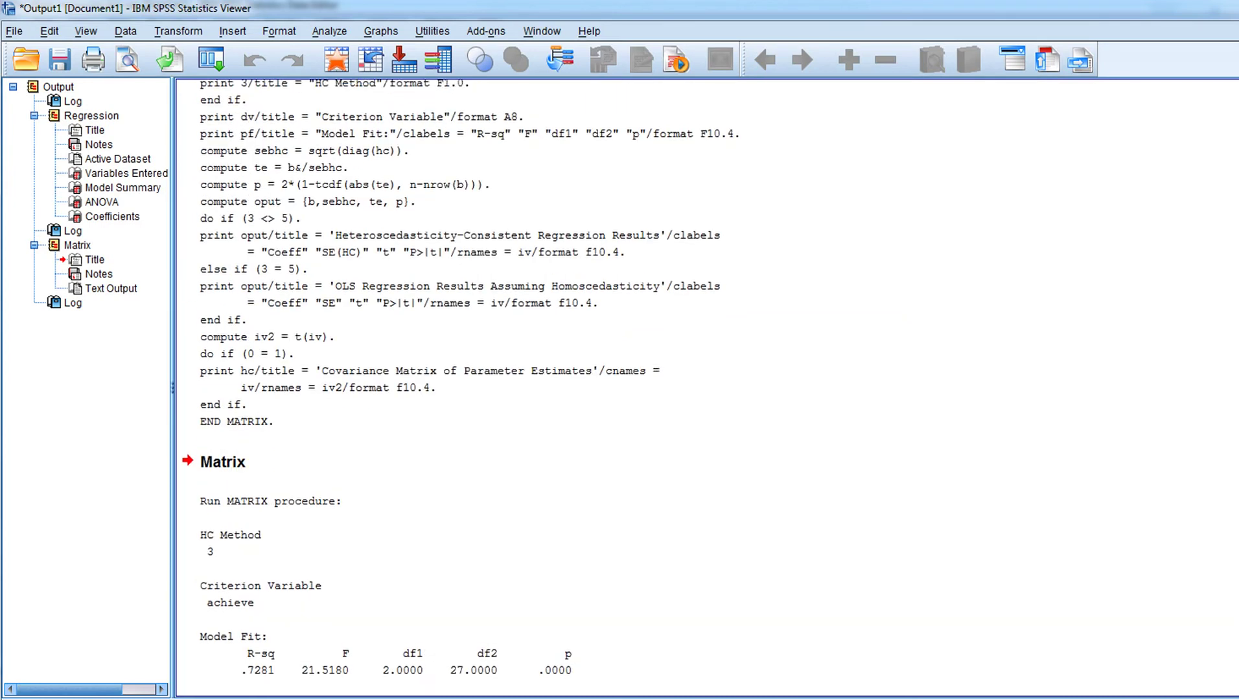
scroll(447, 381, up, 5)
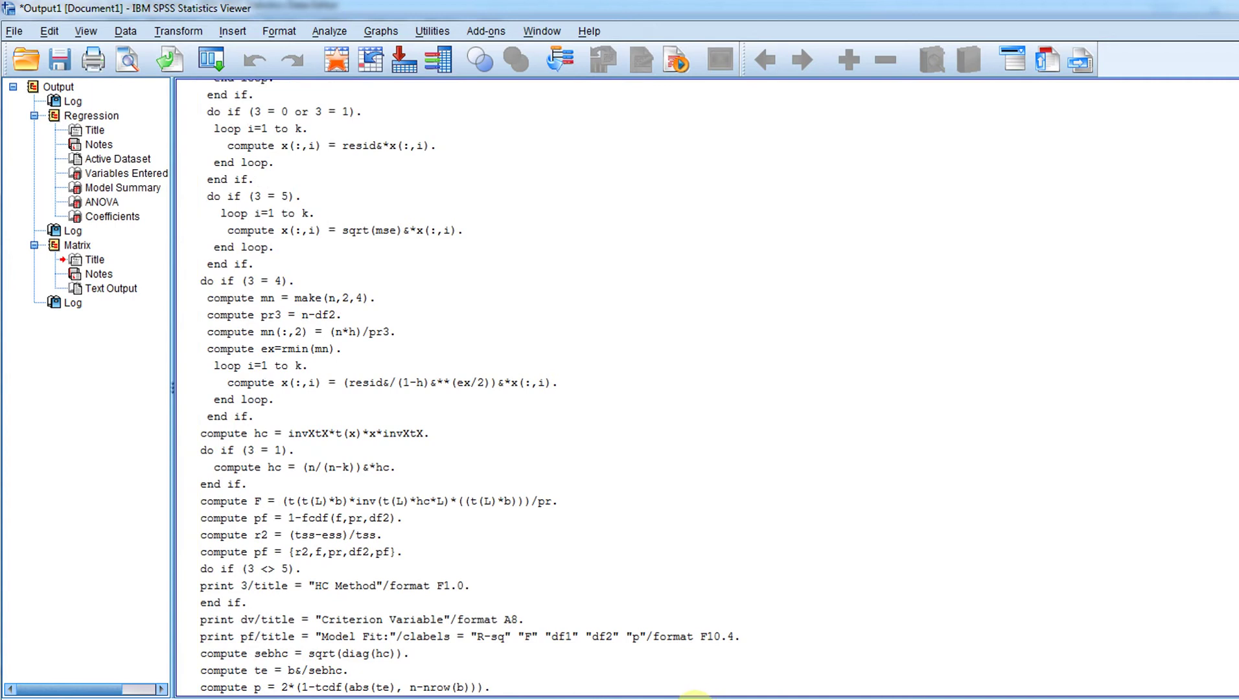
key(Delete)
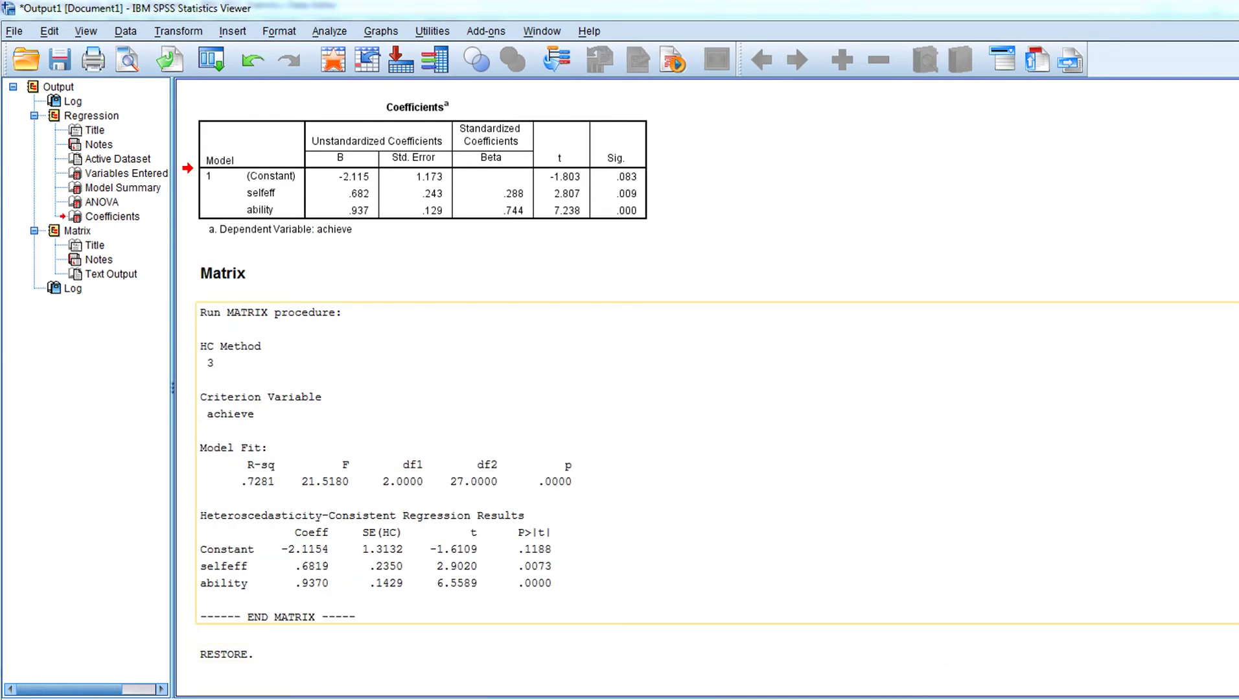
scroll(447, 381, up, 8)
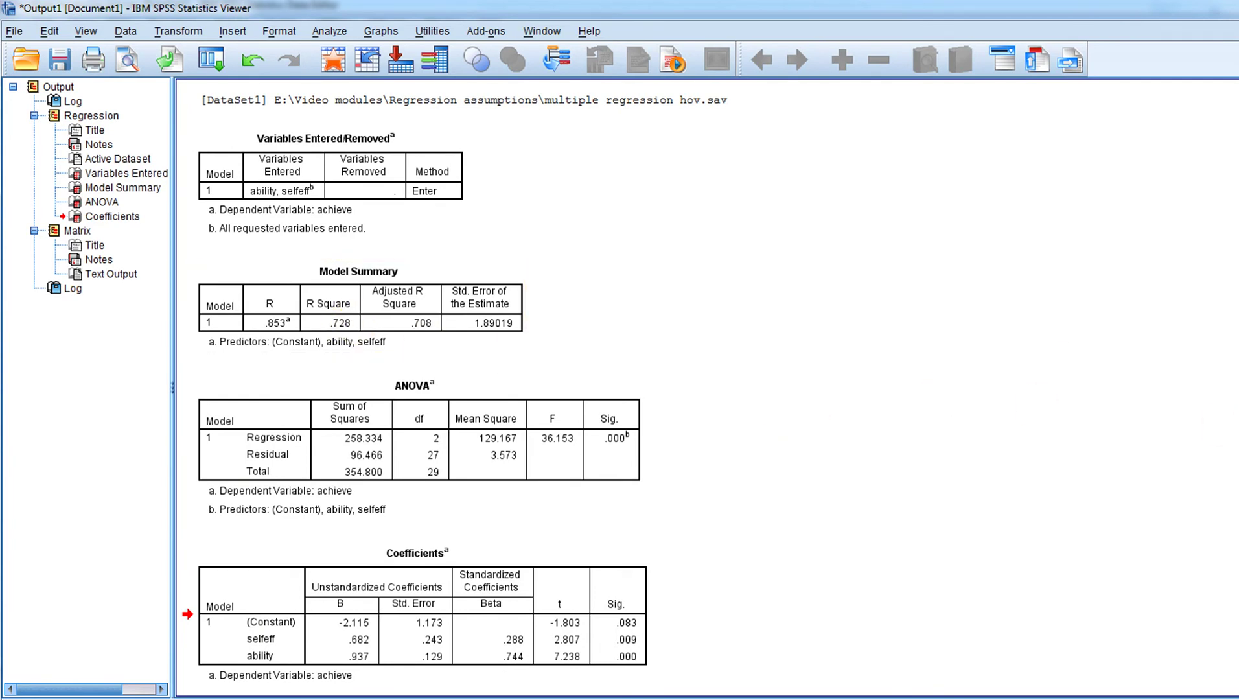
scroll(706, 388, down, 5)
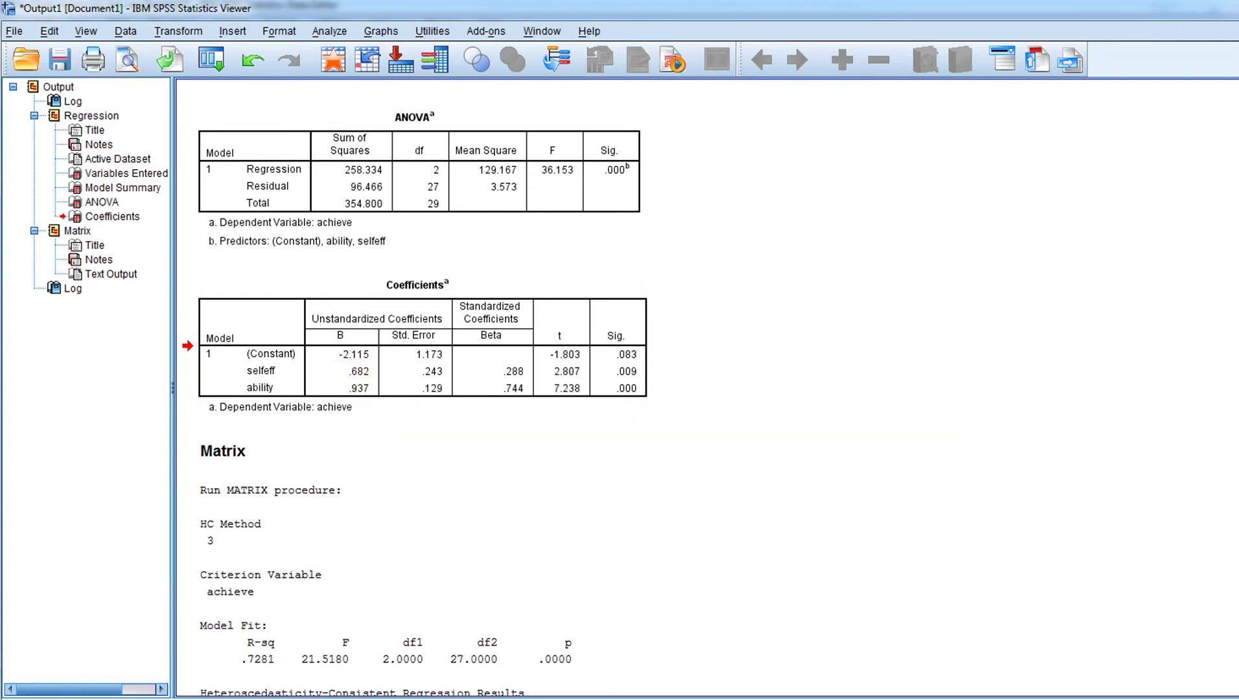
scroll(414, 389, down, 3)
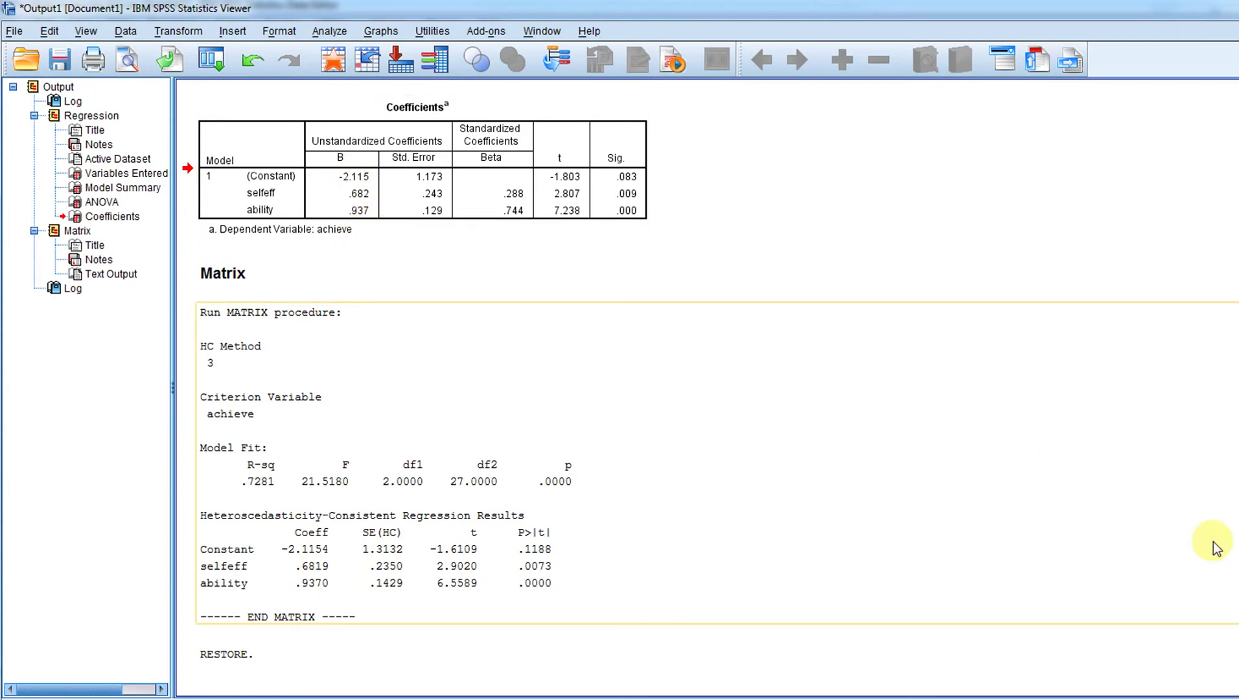
scroll(415, 389, up, 5)
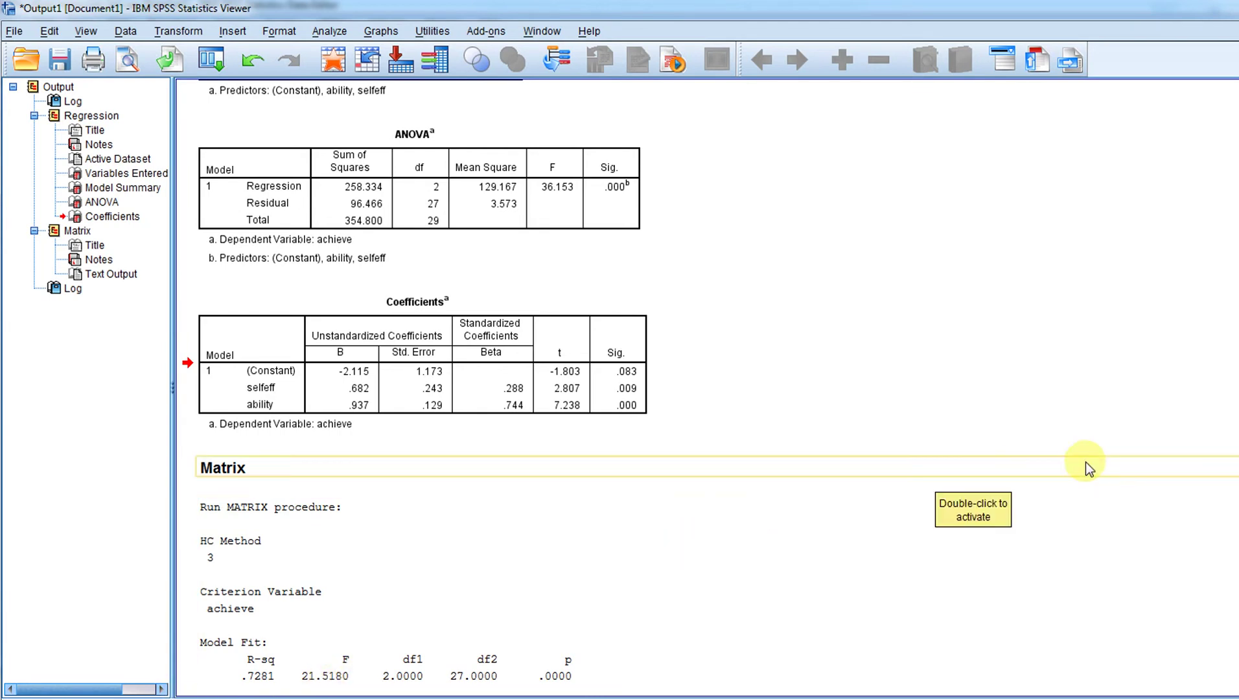
scroll(739, 368, down, 5)
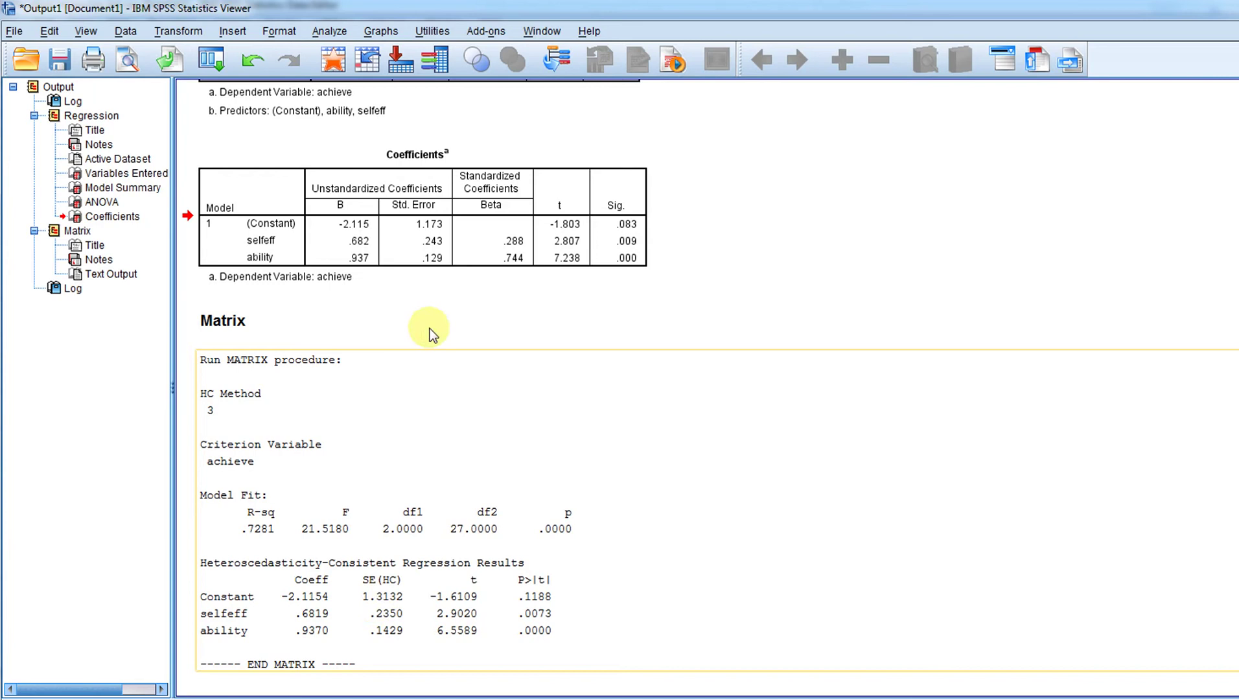
click(441, 238)
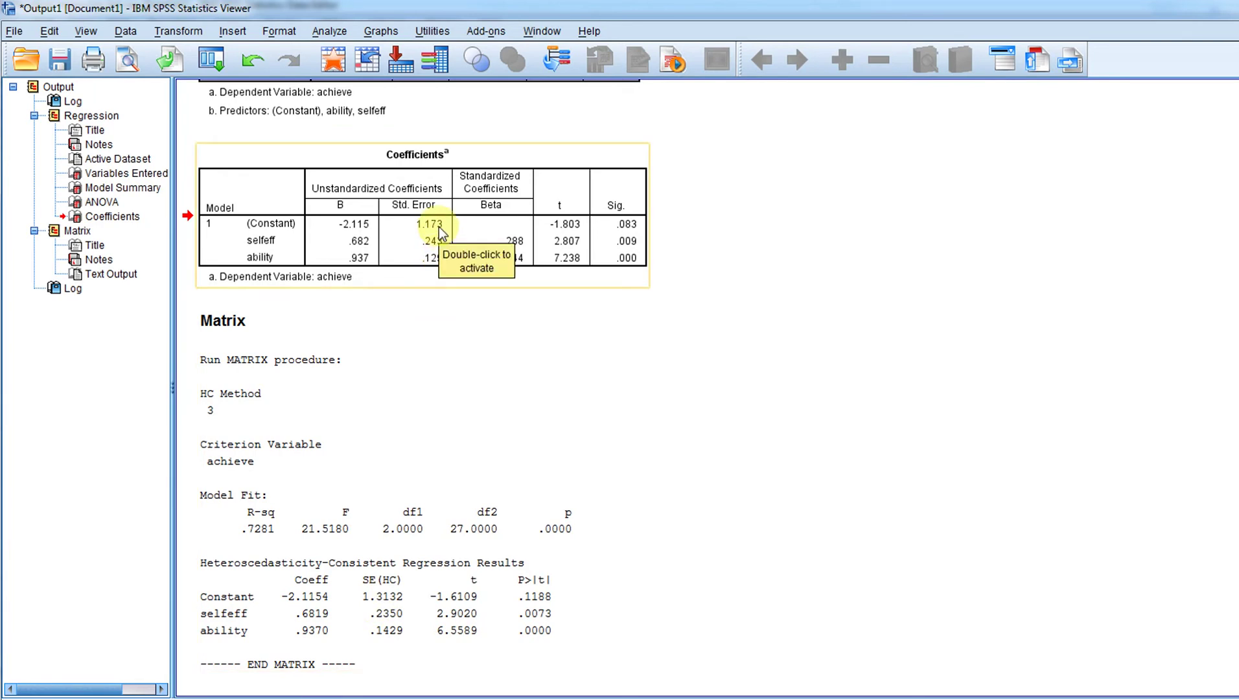
click(409, 520)
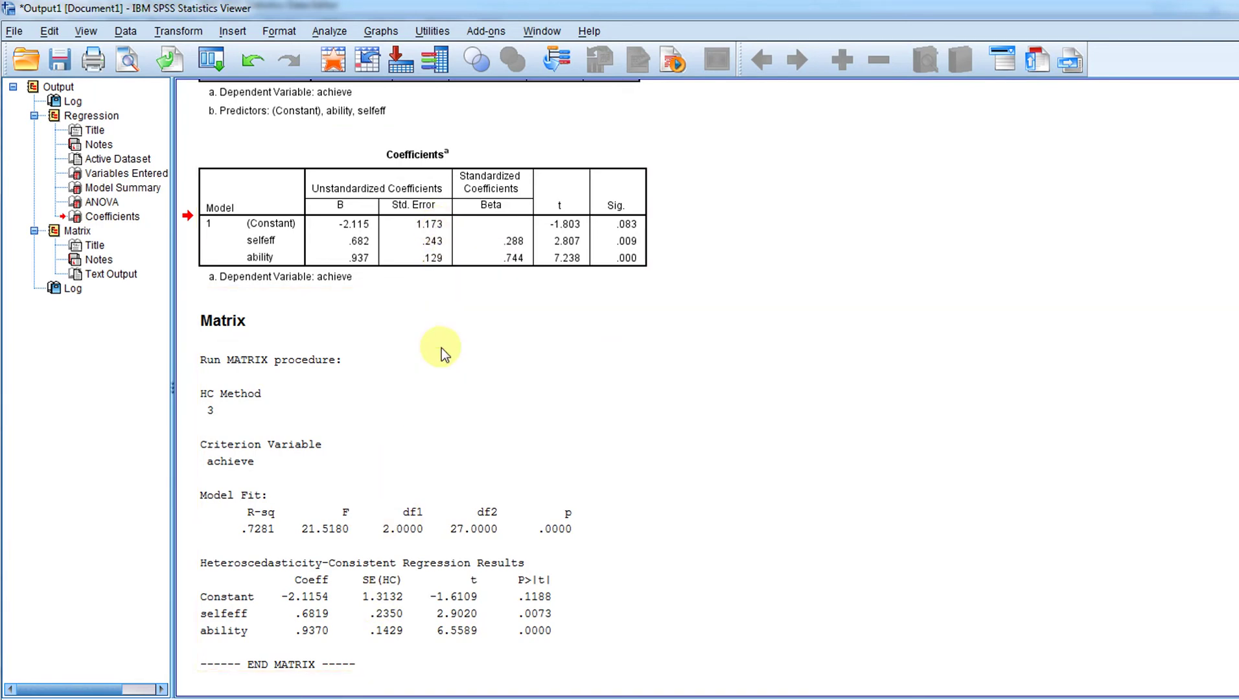
click(440, 289)
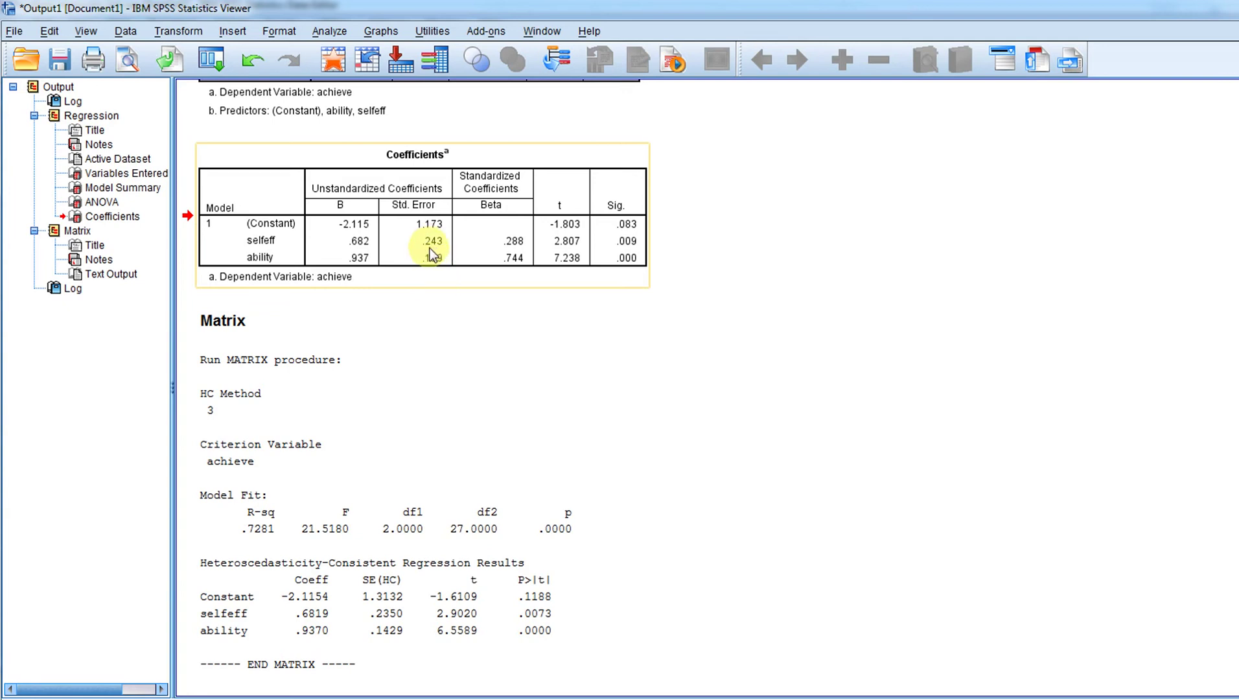
click(397, 640)
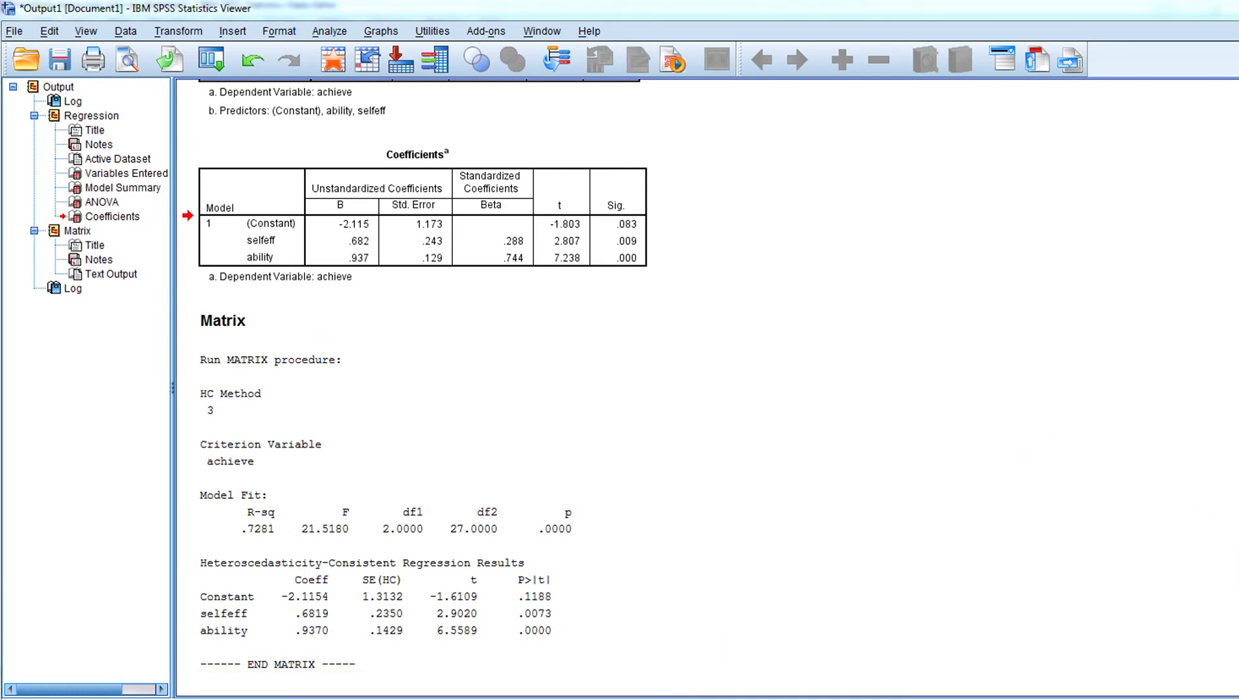
scroll(414, 376, down, 2)
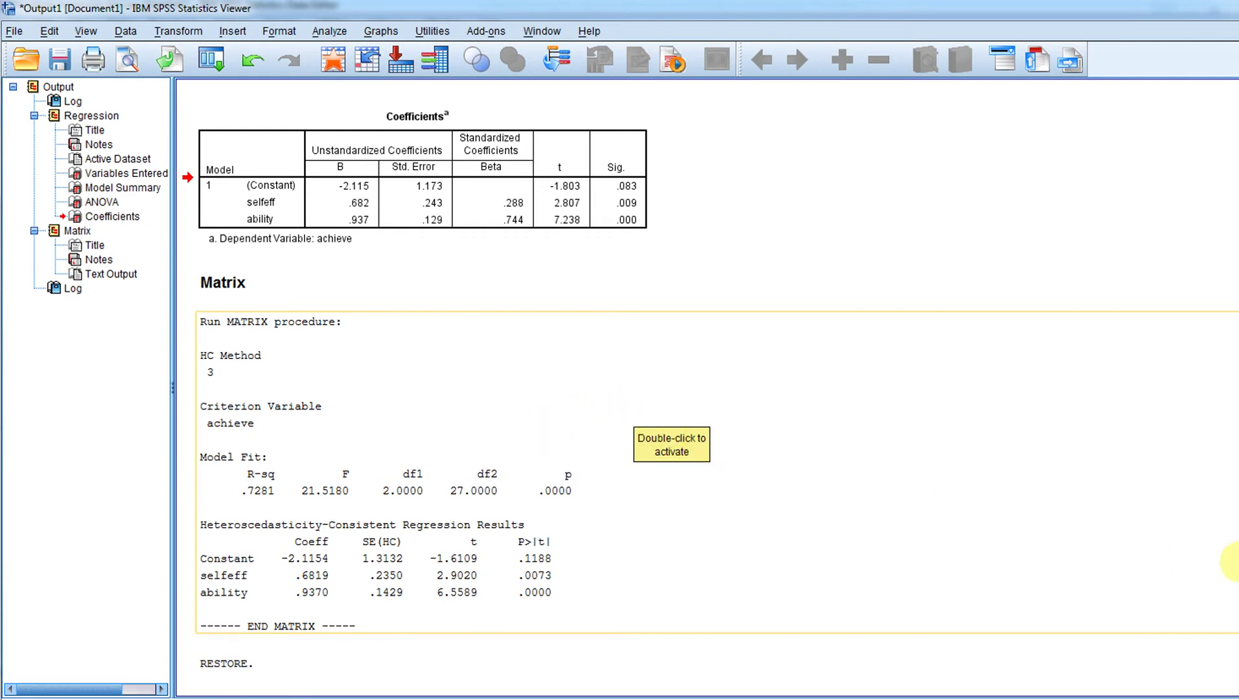
scroll(694, 333, up, 8)
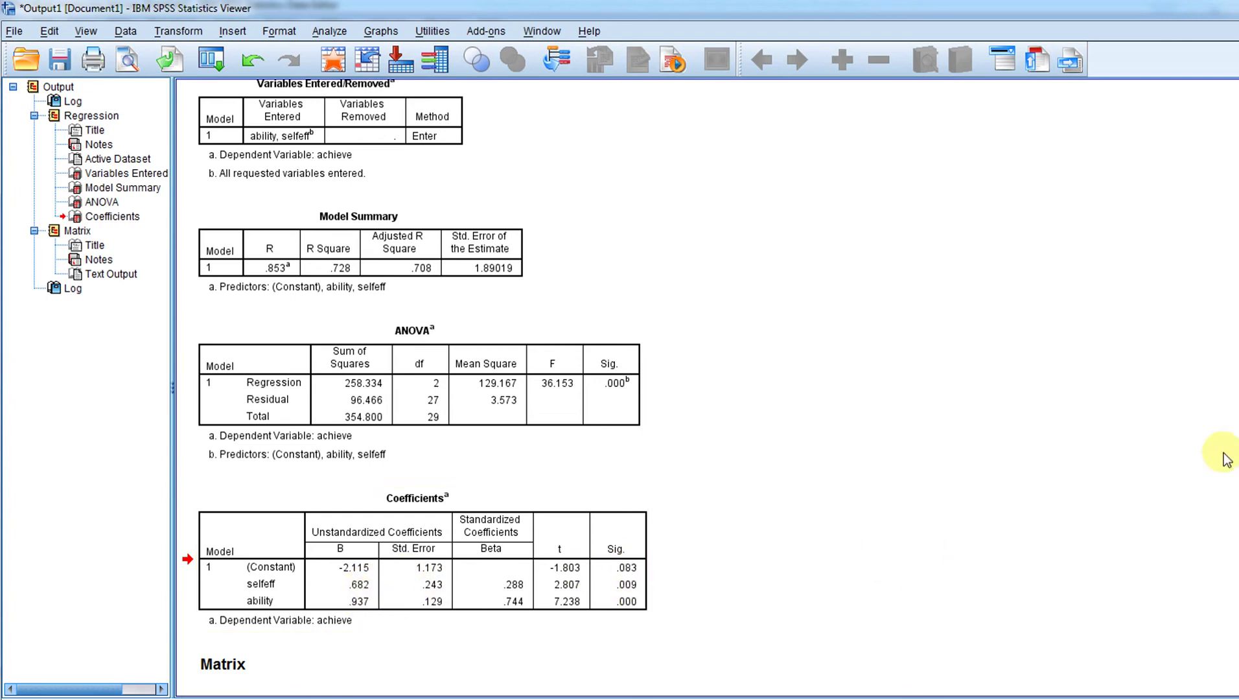
scroll(414, 389, down, 10)
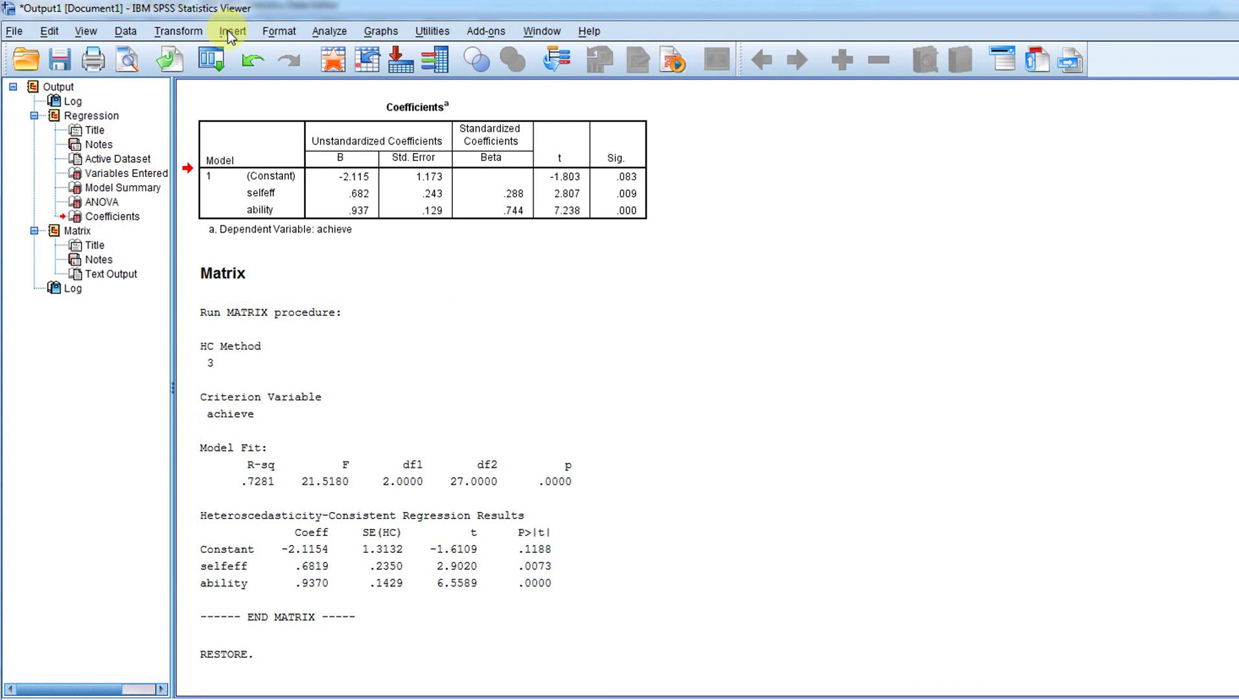
Reopen Linear HCSE and confirm HC3 remains the HC method for achieve, selfeff and ability
click(333, 36)
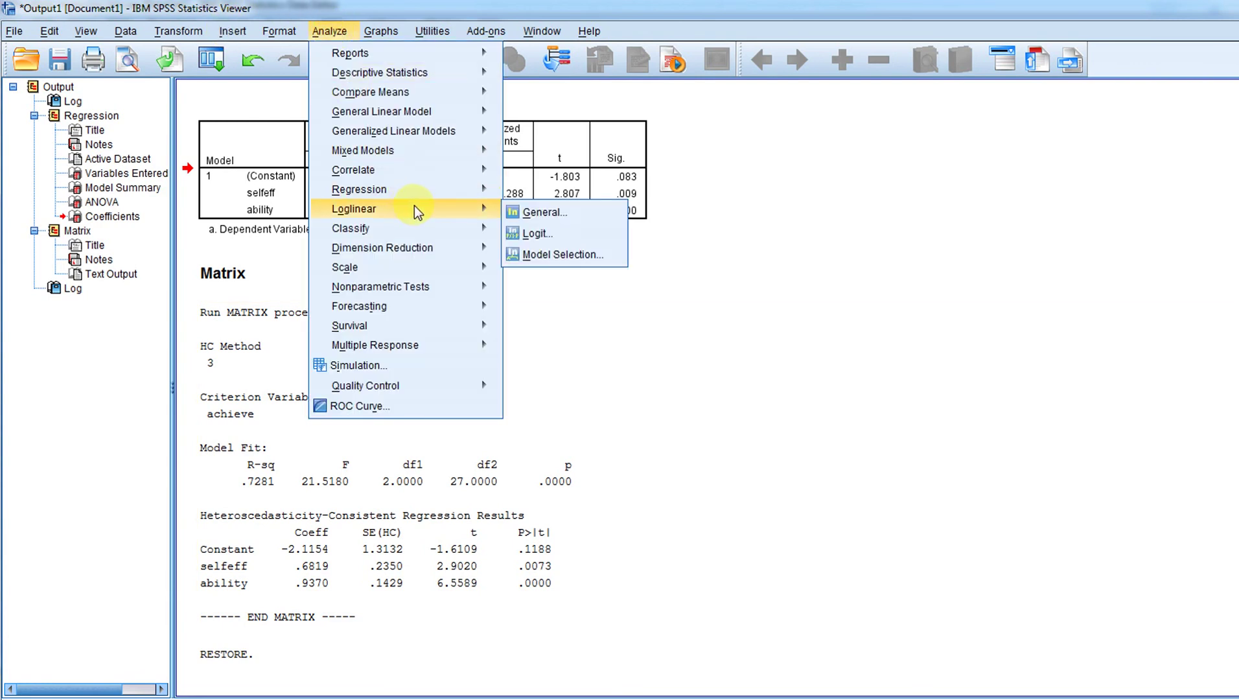
mouse_move(465, 189)
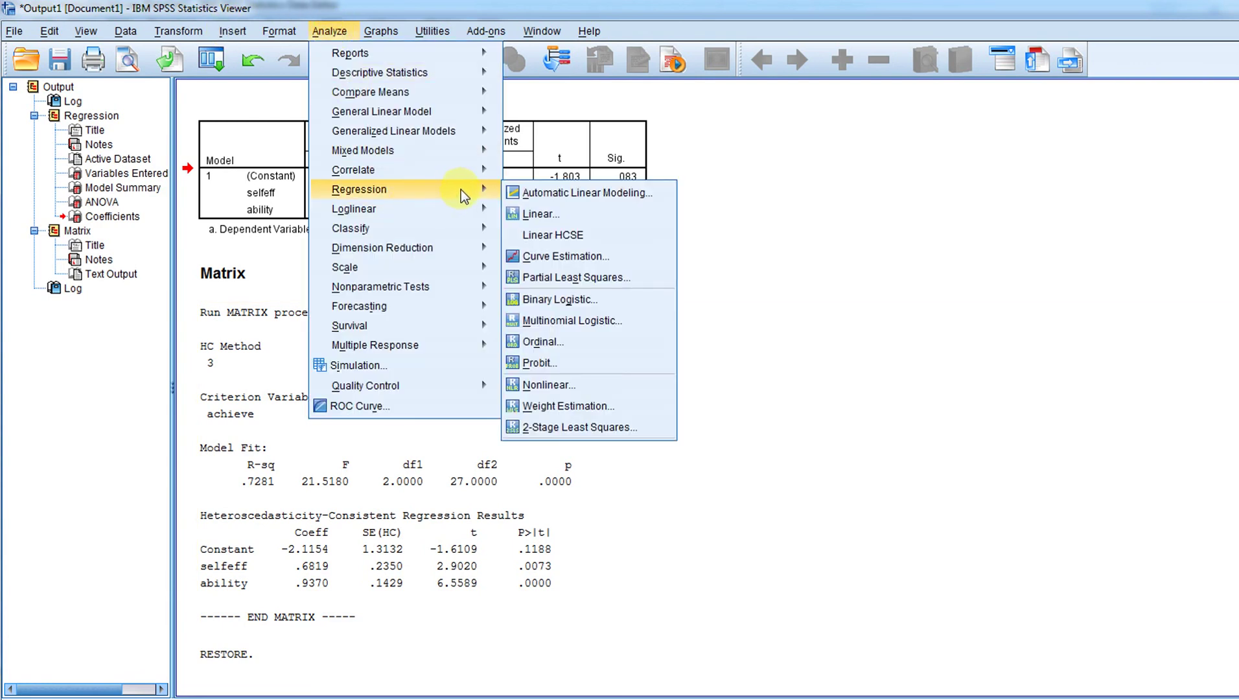
click(551, 236)
click(778, 454)
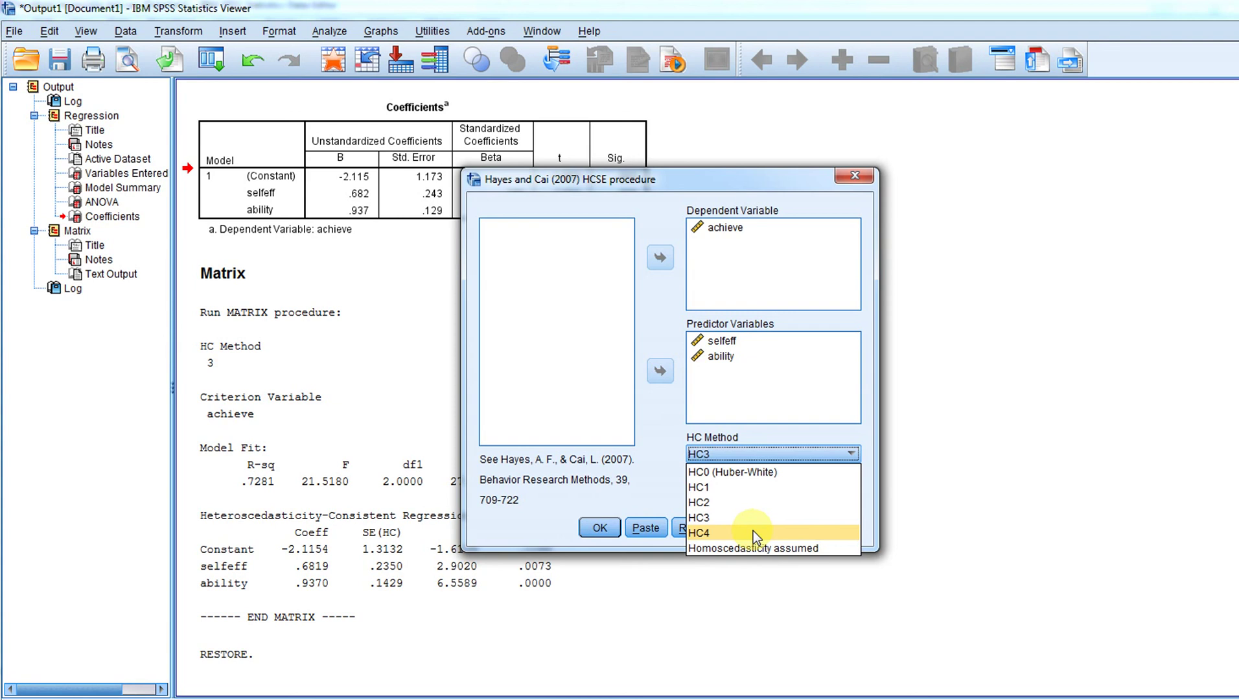
click(761, 516)
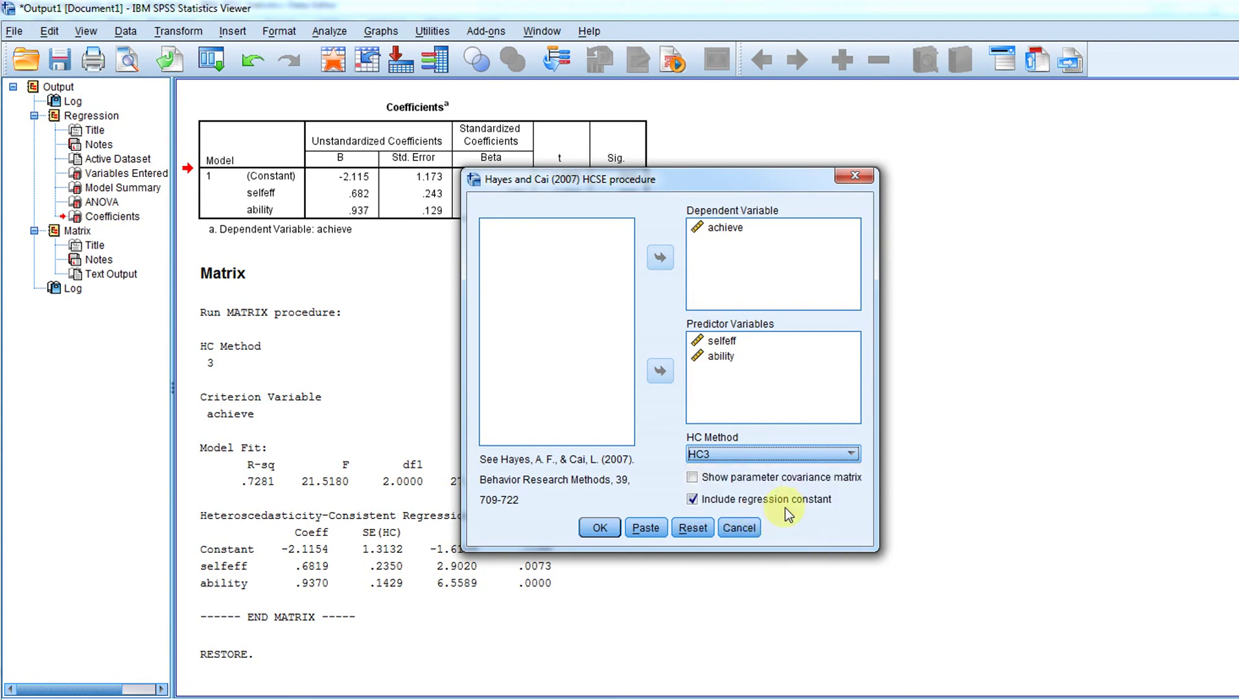